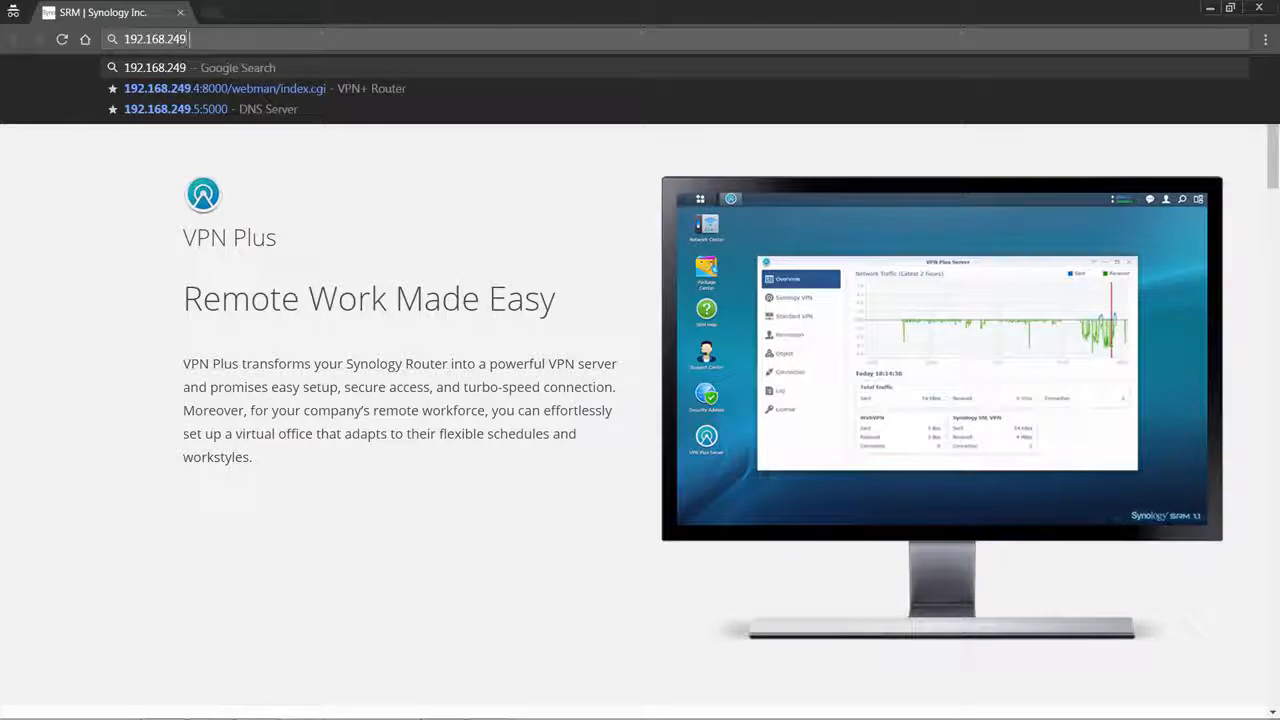
Open the DSM desktop at 192.168.249.5:5000 and bring up the resource records of the synology.com zone in DNS Server
type(":5000")
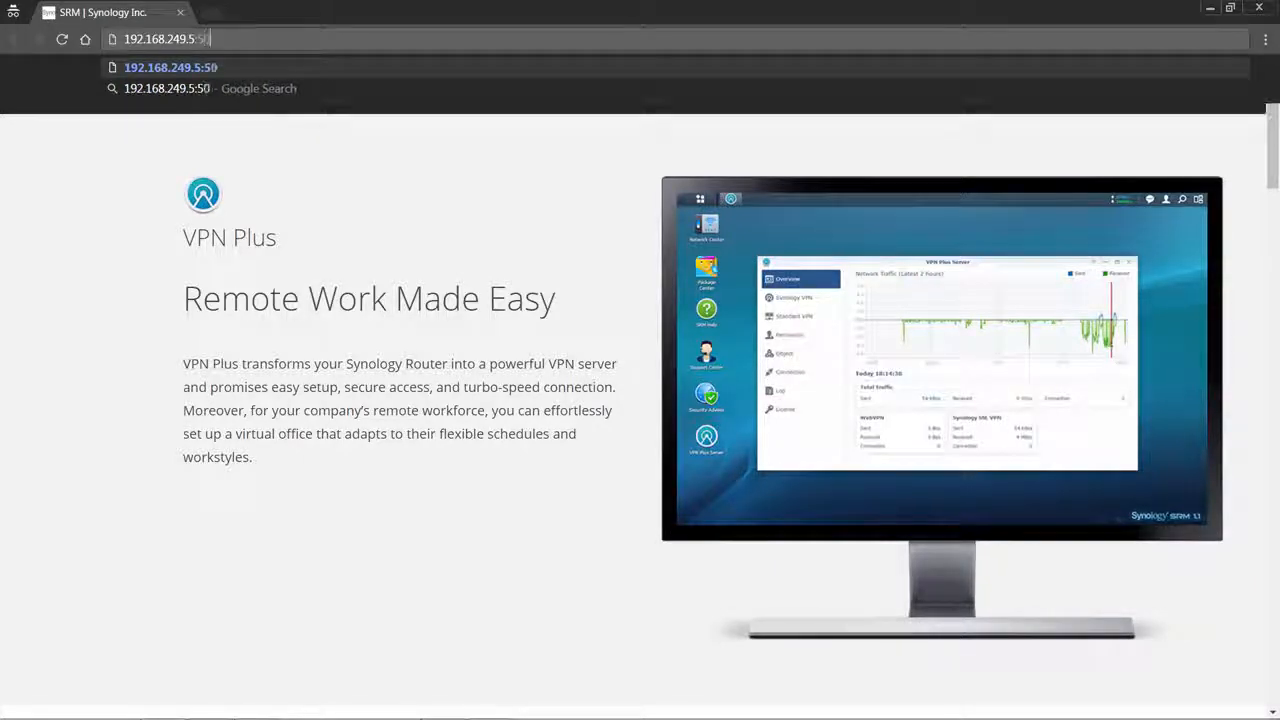
key("Return")
left_click(65, 535)
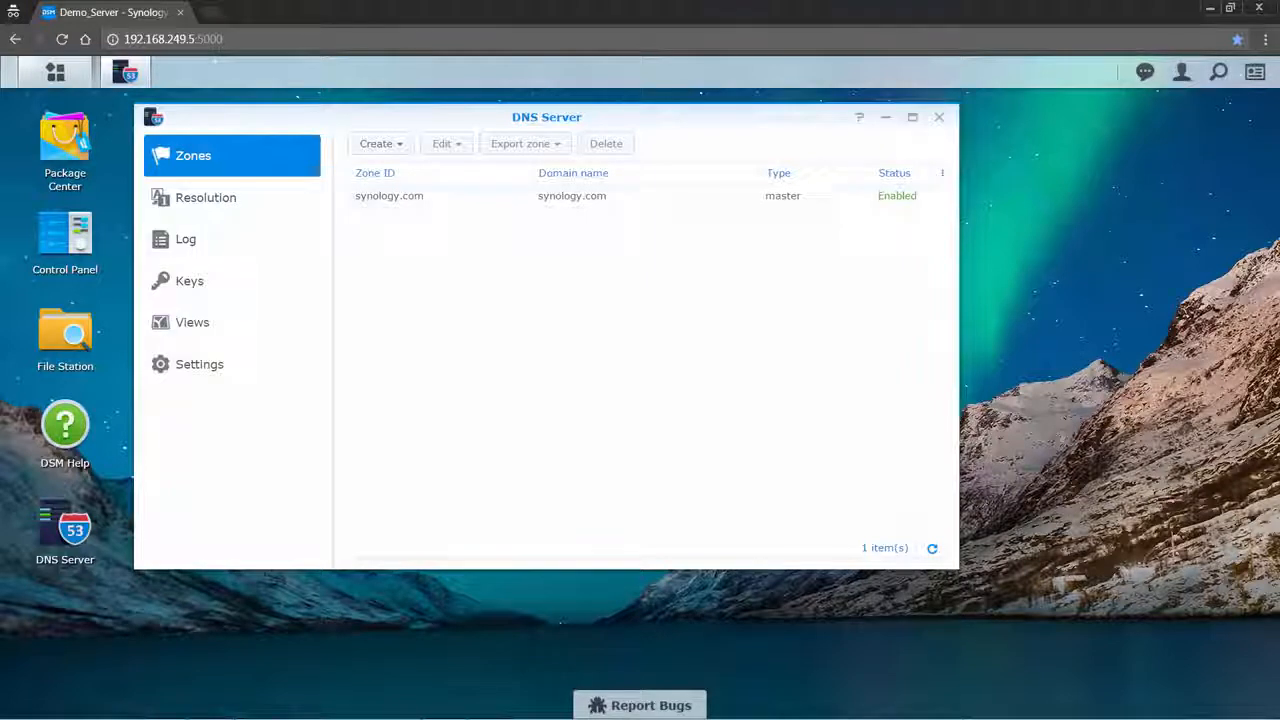
left_click(666, 196)
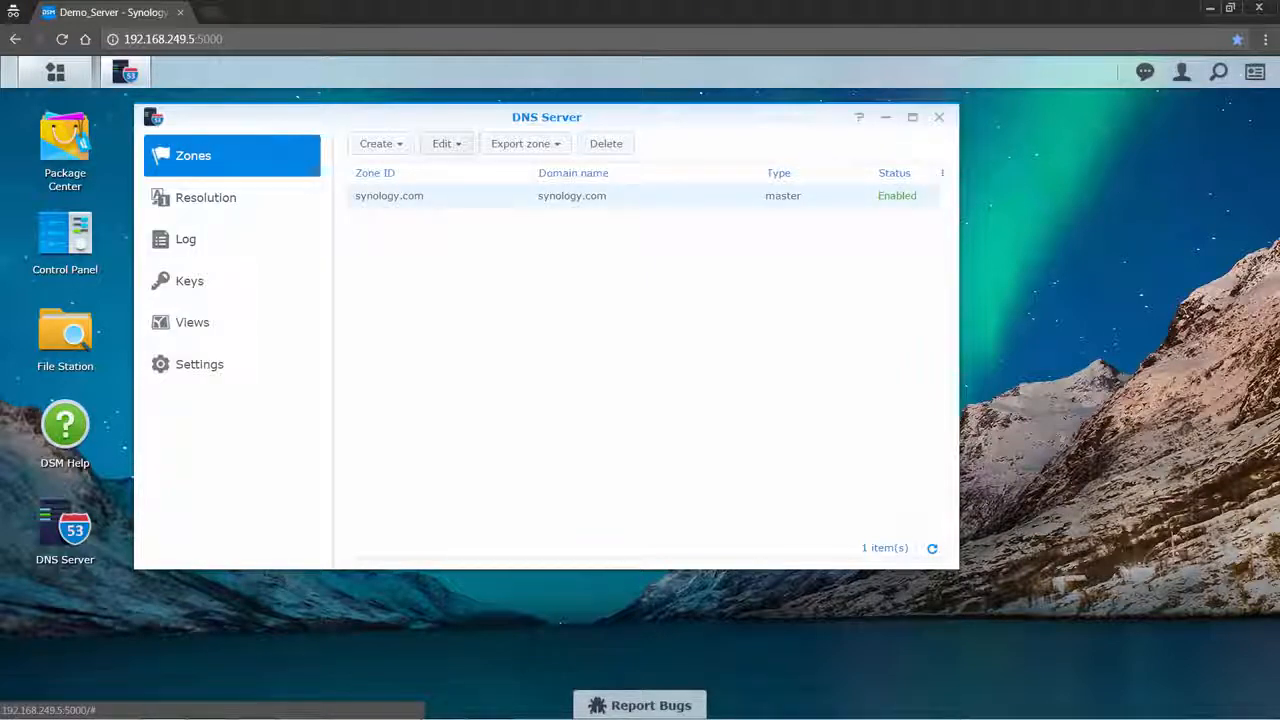
left_click(446, 143)
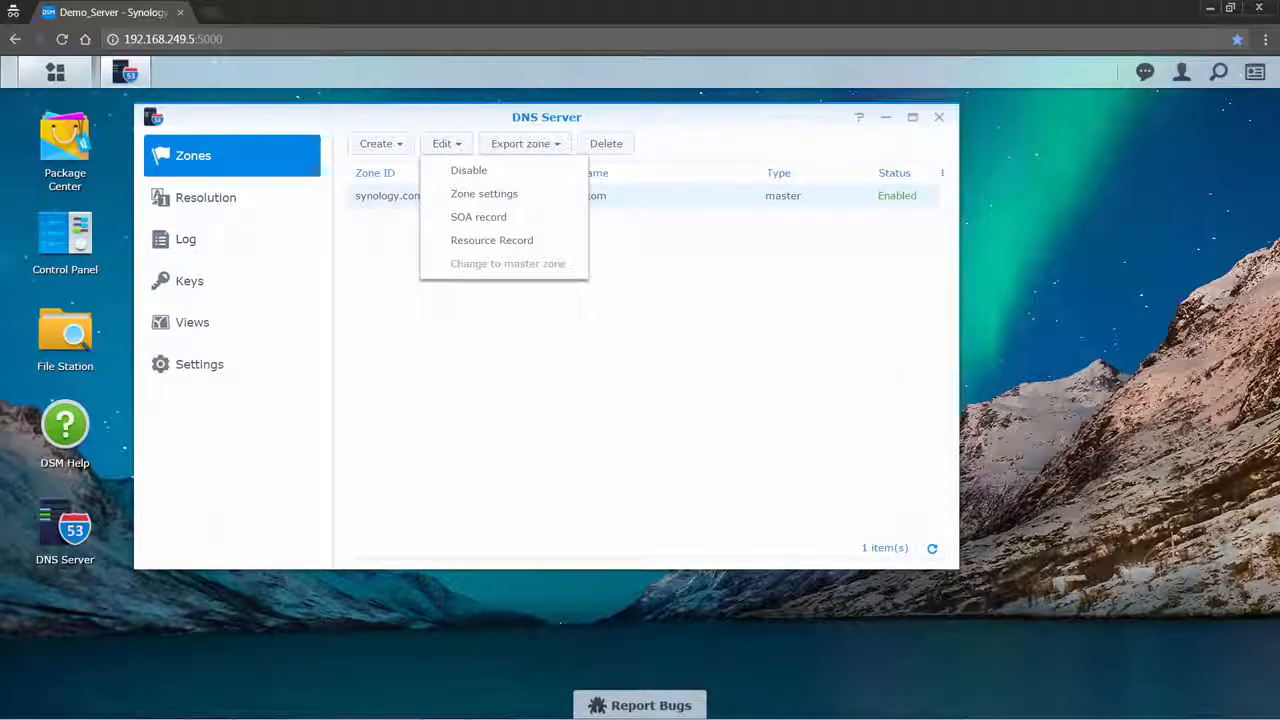
left_click(491, 240)
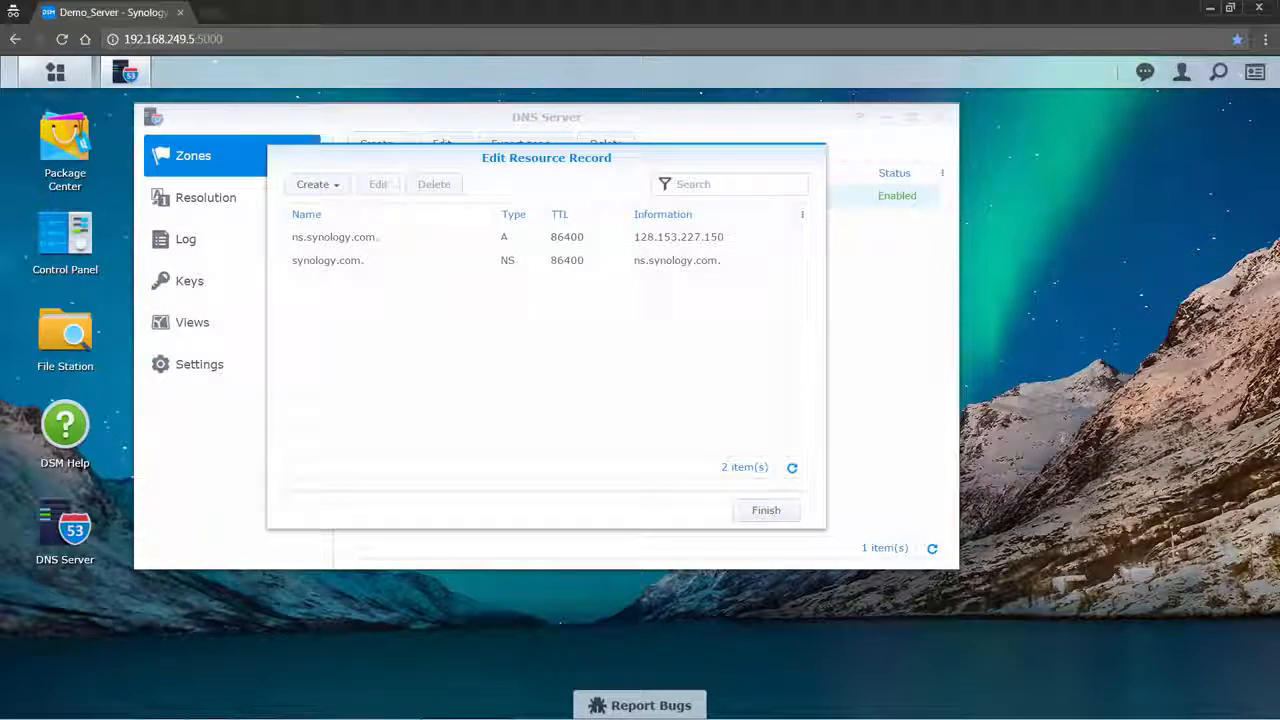
Add an A-type resource record named *.sample with IP address 192.168.249.4 and finish editing the zone's records
left_click(315, 184)
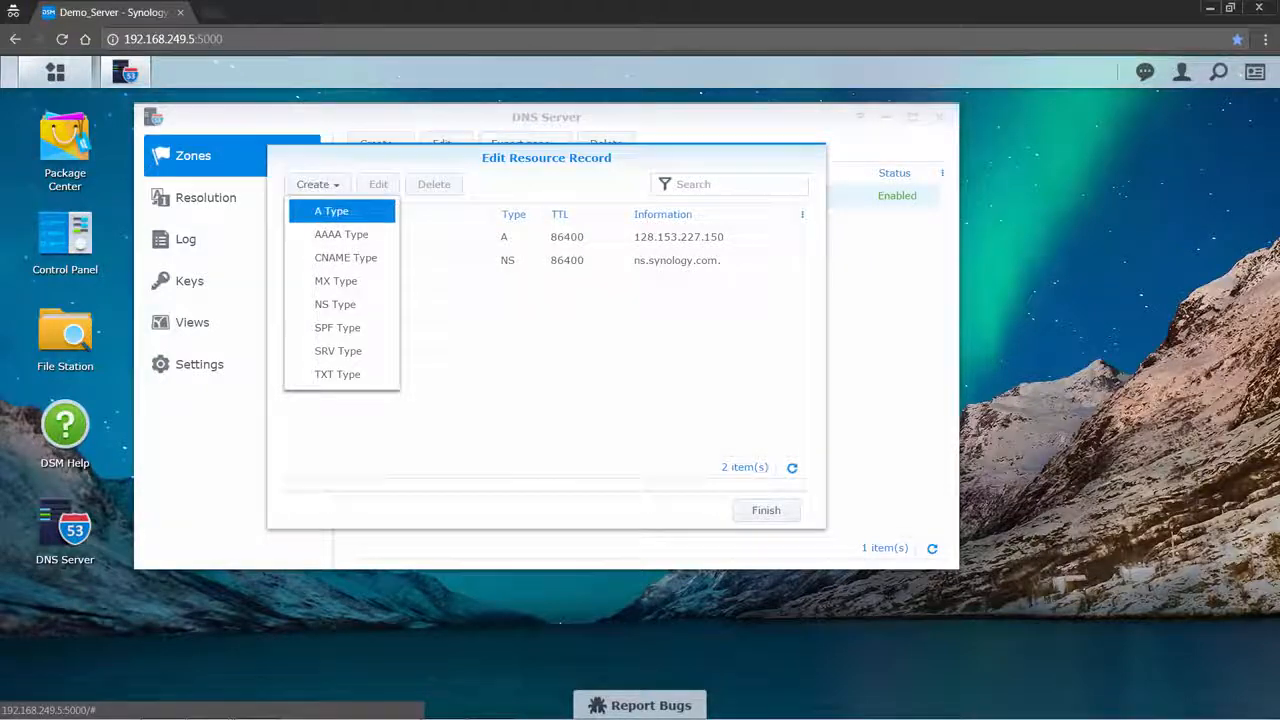
left_click(322, 208)
type("*")
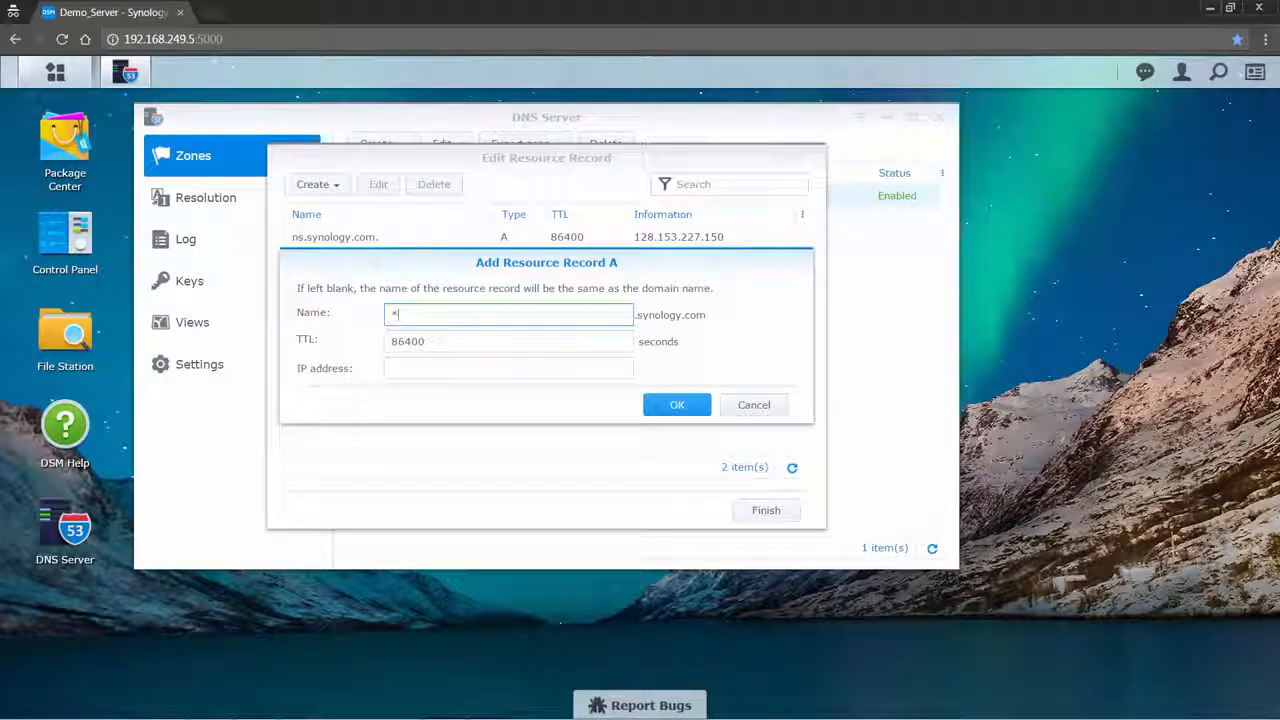
type(".sample")
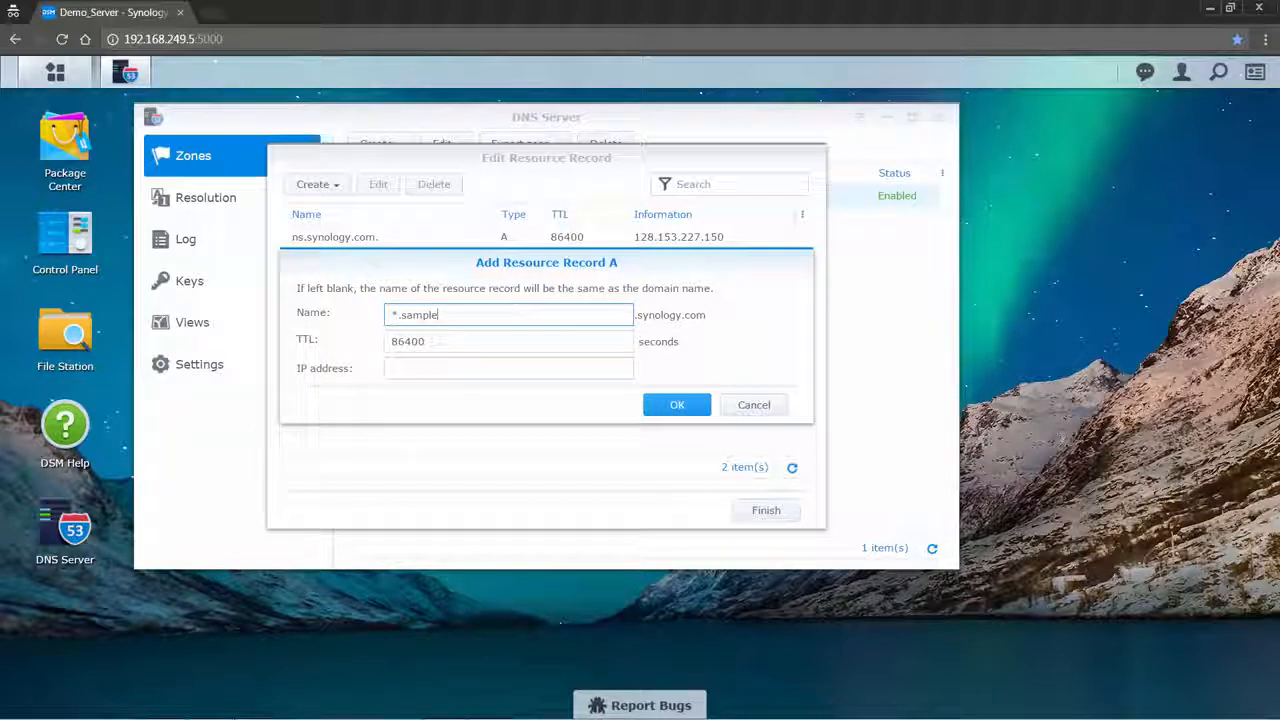
left_click(594, 372)
type("192.")
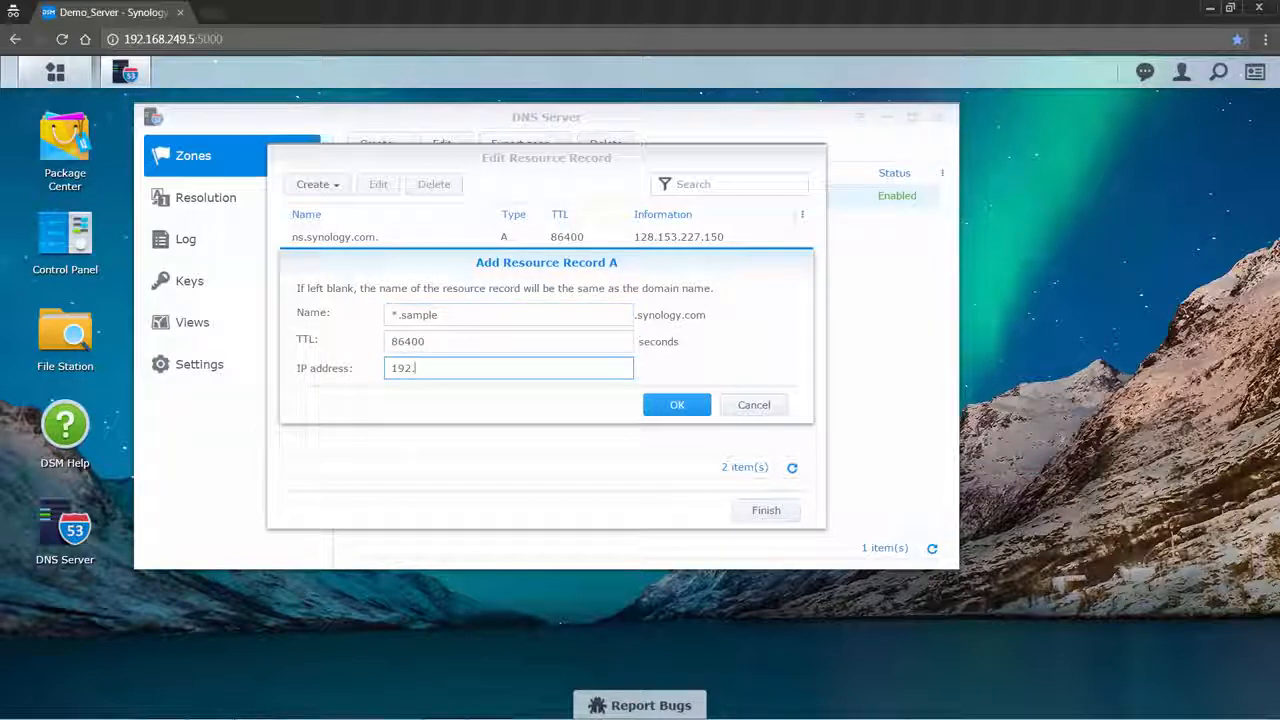
type("168.249.4")
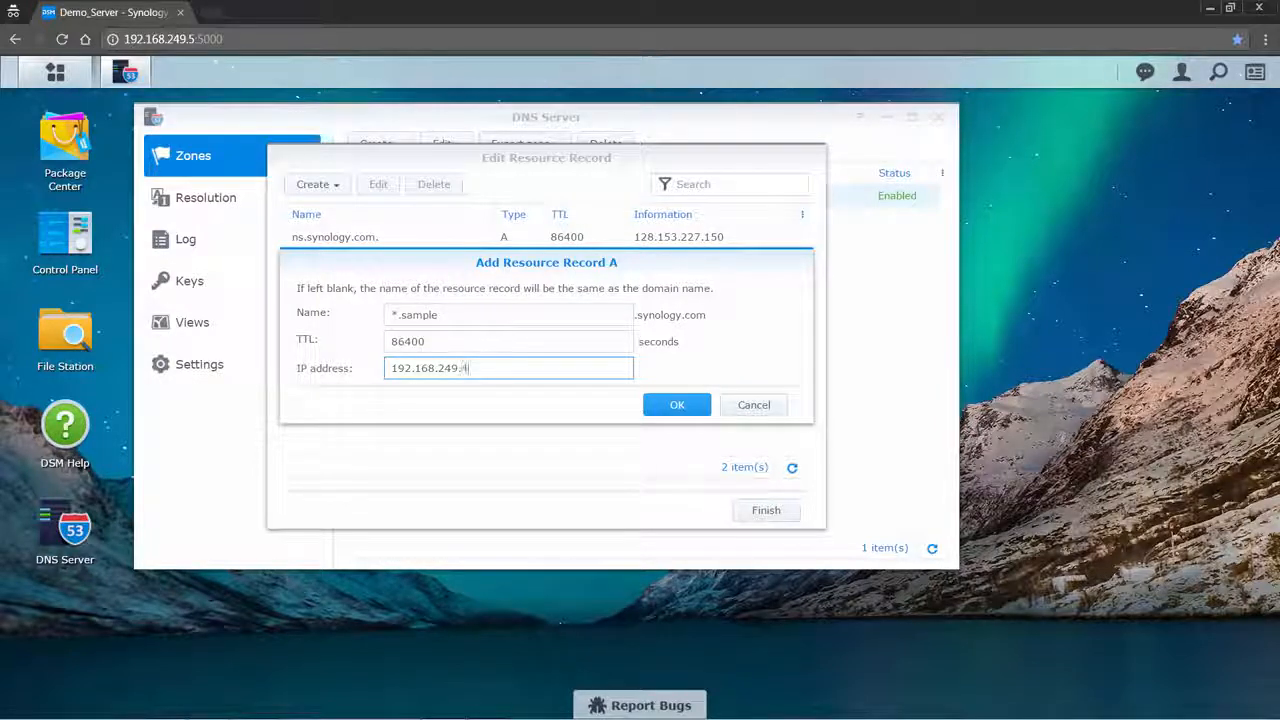
left_click(757, 509)
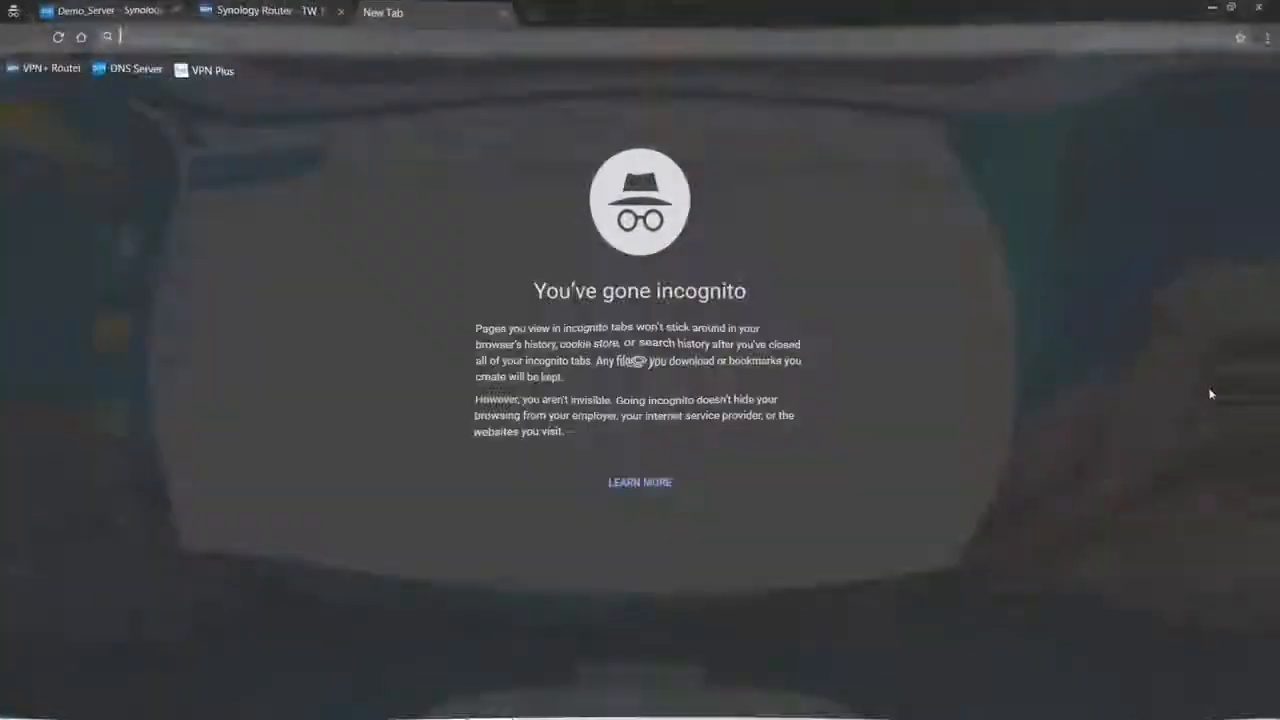
Open the router's management page at 192.168.249.4:8000, close Package Center and launch VPN Plus Server
type("19")
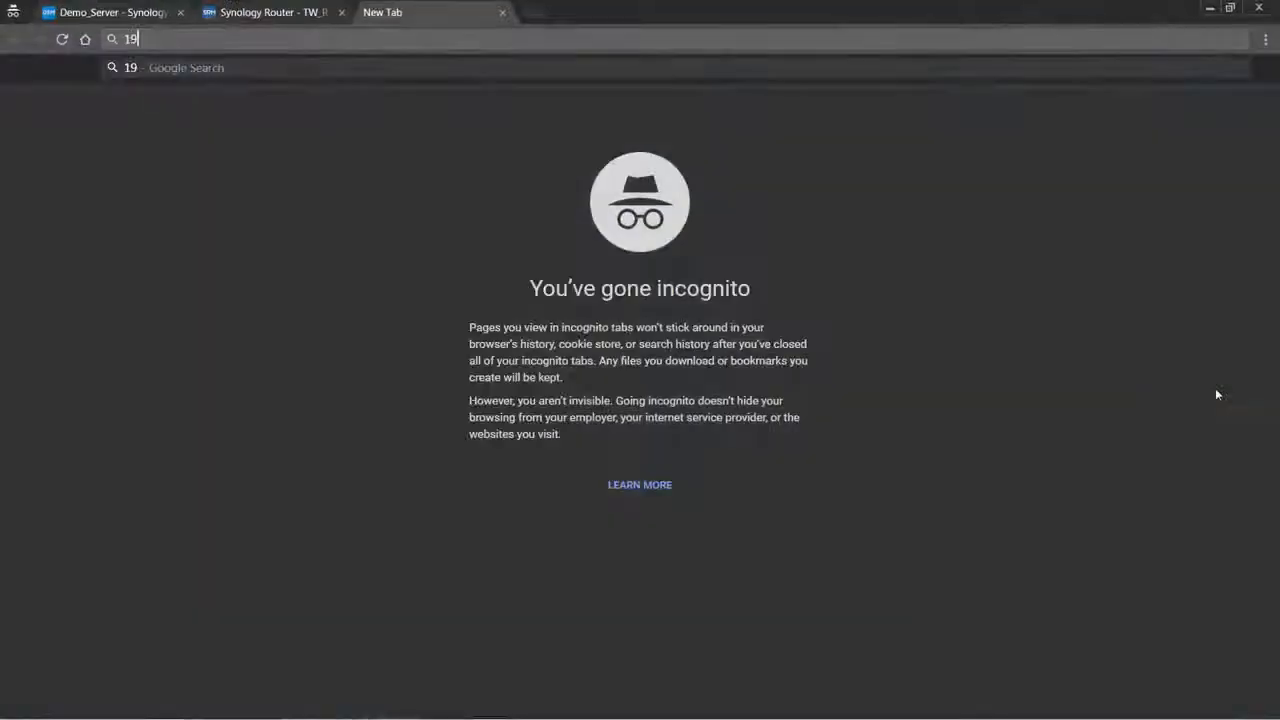
type("2.168.2")
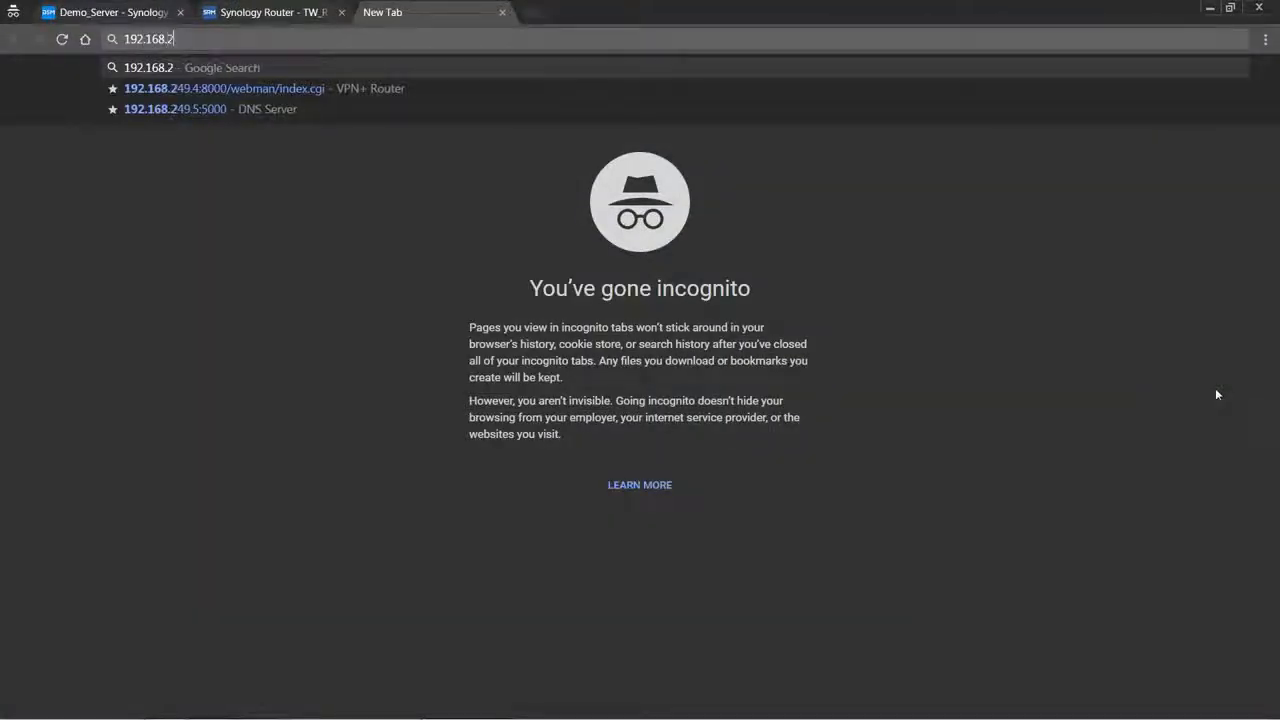
type("49.4")
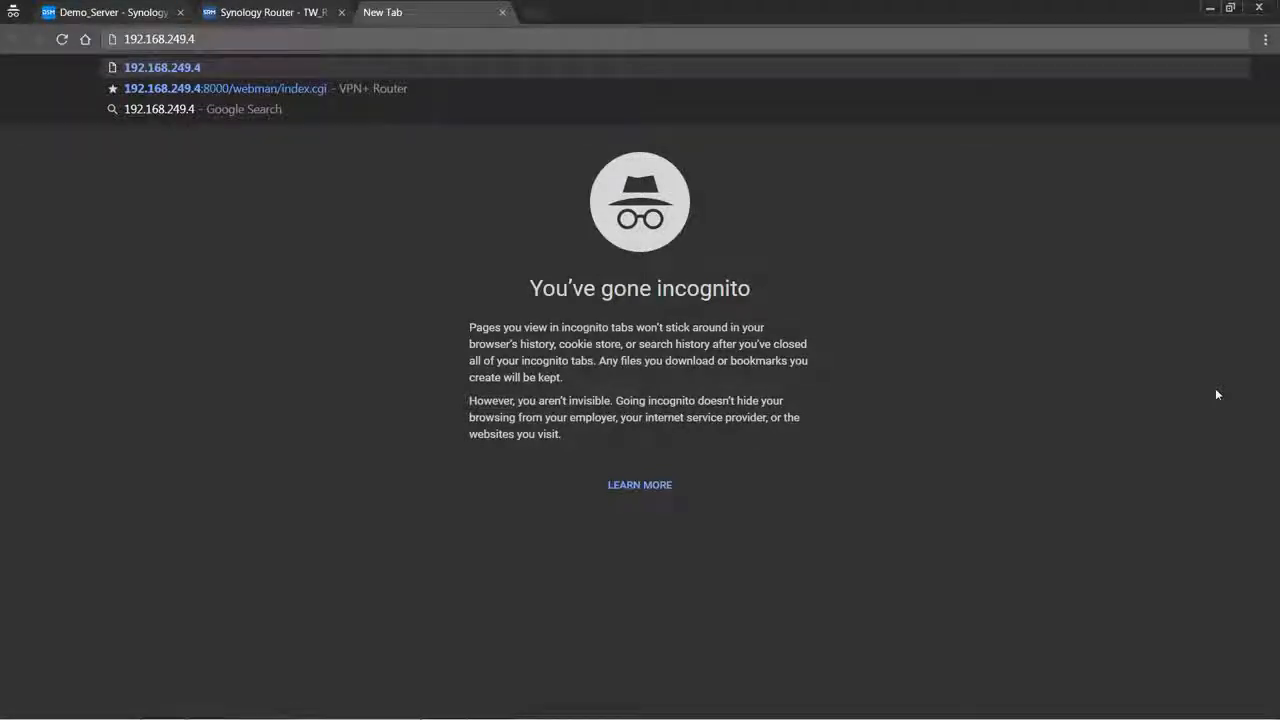
type(":8000")
key("Return")
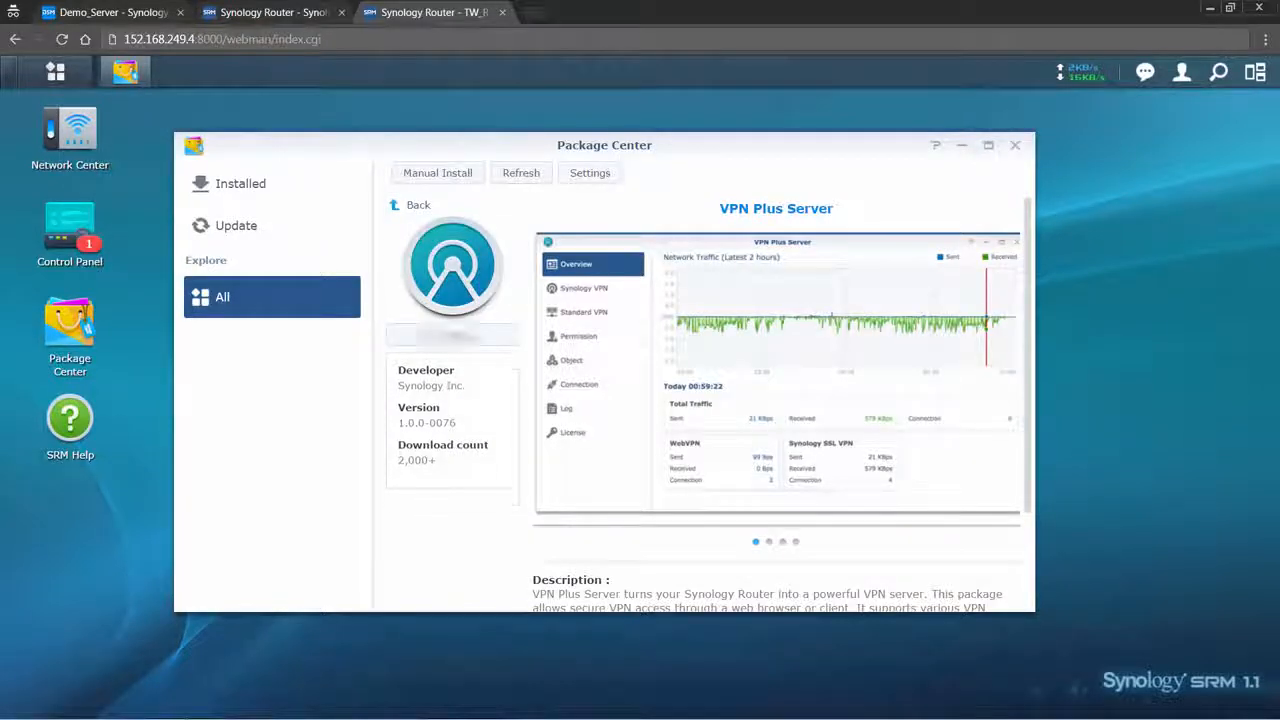
left_click(1016, 145)
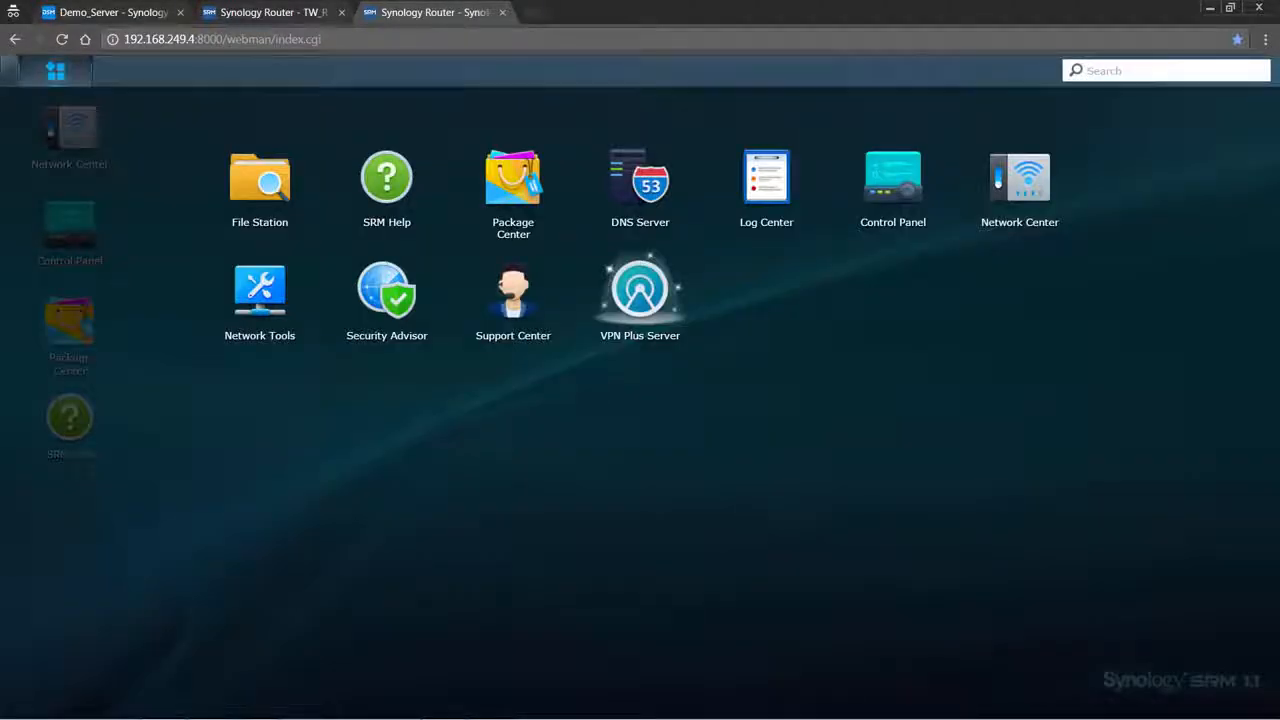
left_click(640, 290)
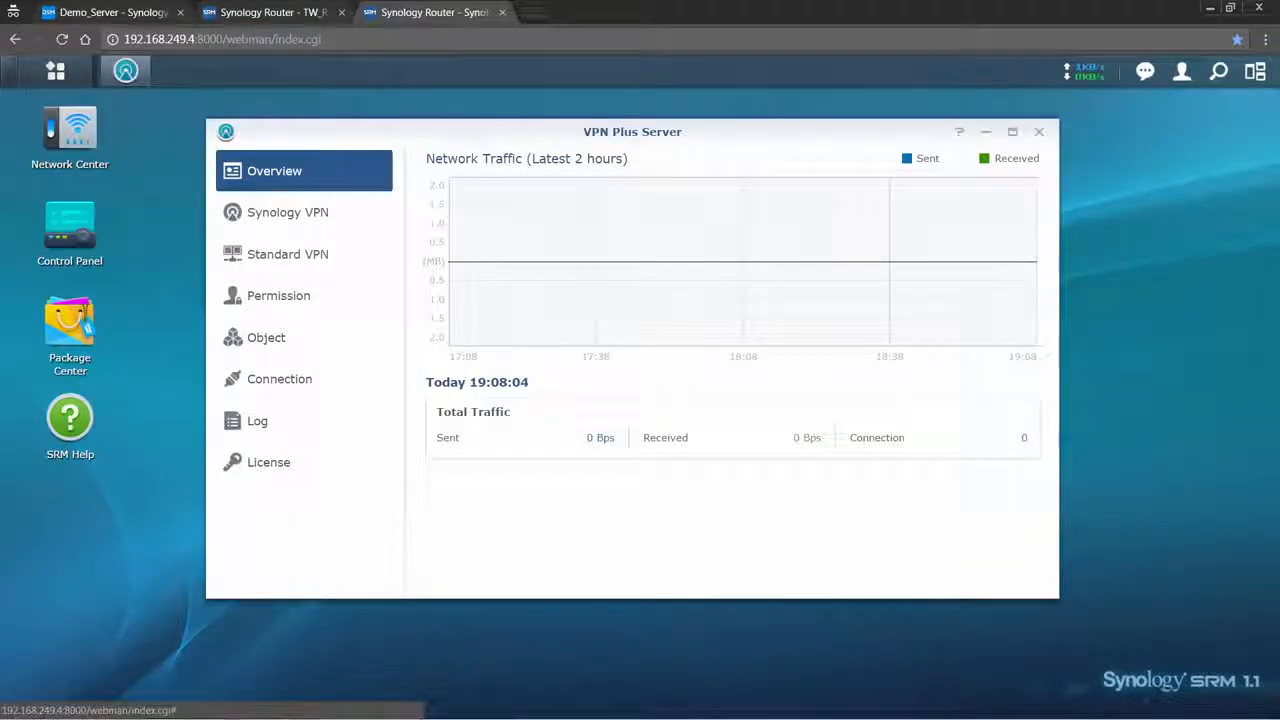
Enable WebVPN under Synology VPN with the self-owned domain name sample.synology.com, apply it and open the WebVPN access URL
left_click(288, 212)
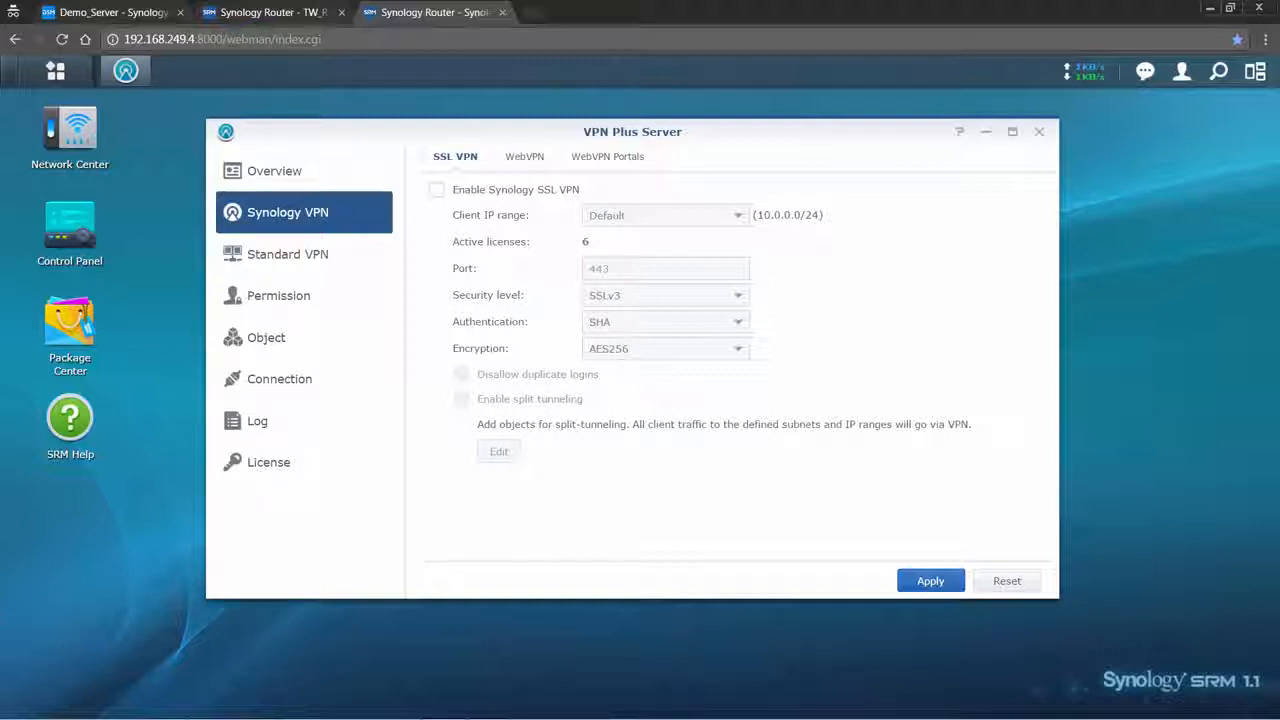
left_click(524, 157)
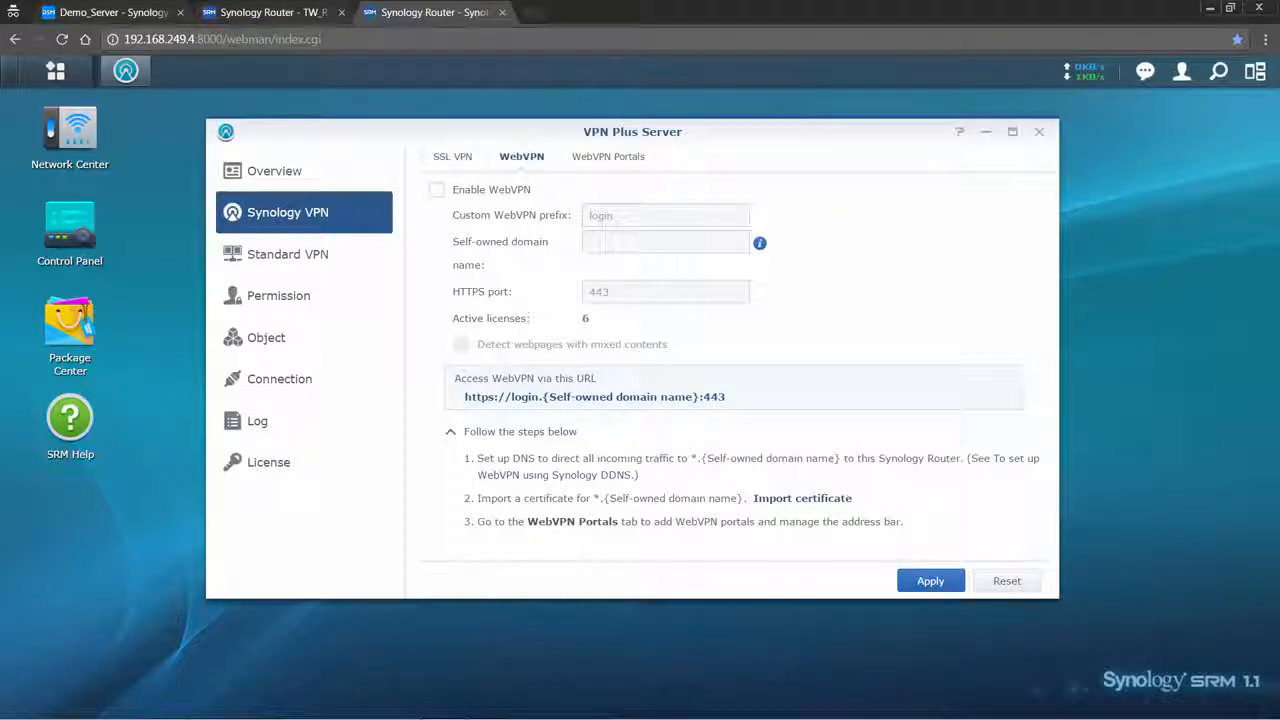
left_click(502, 189)
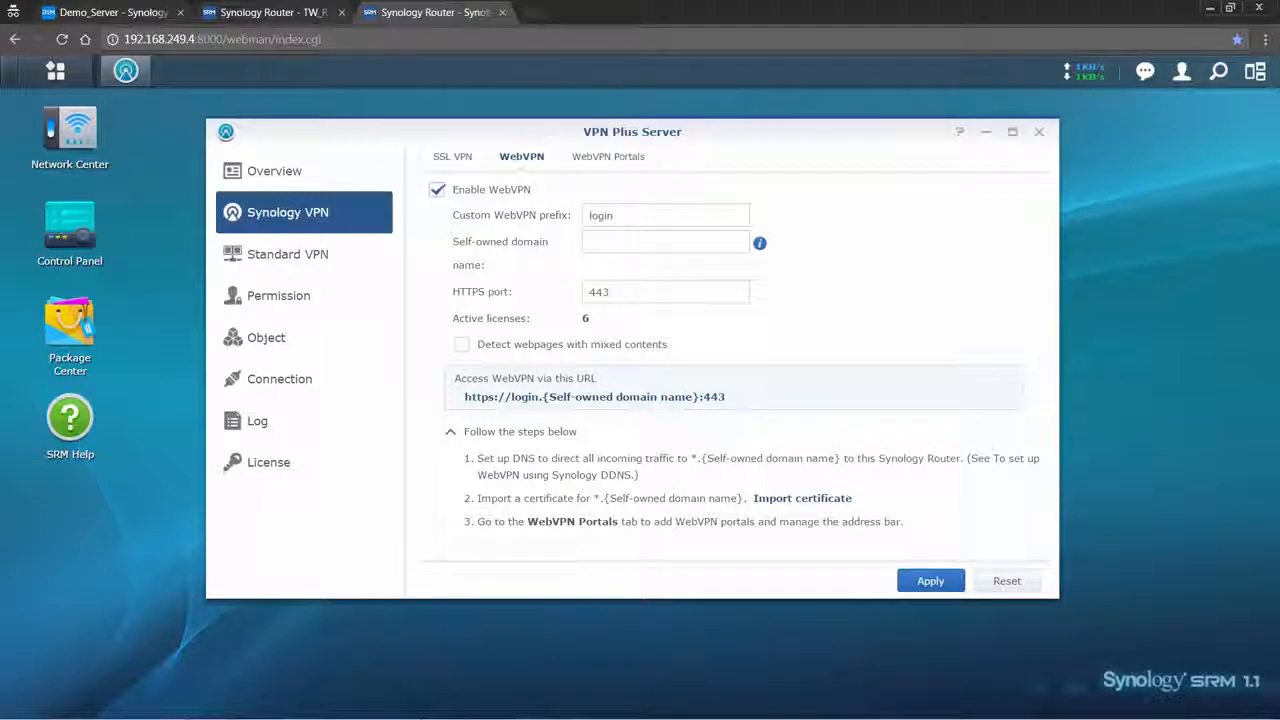
left_click(665, 242)
type("samp")
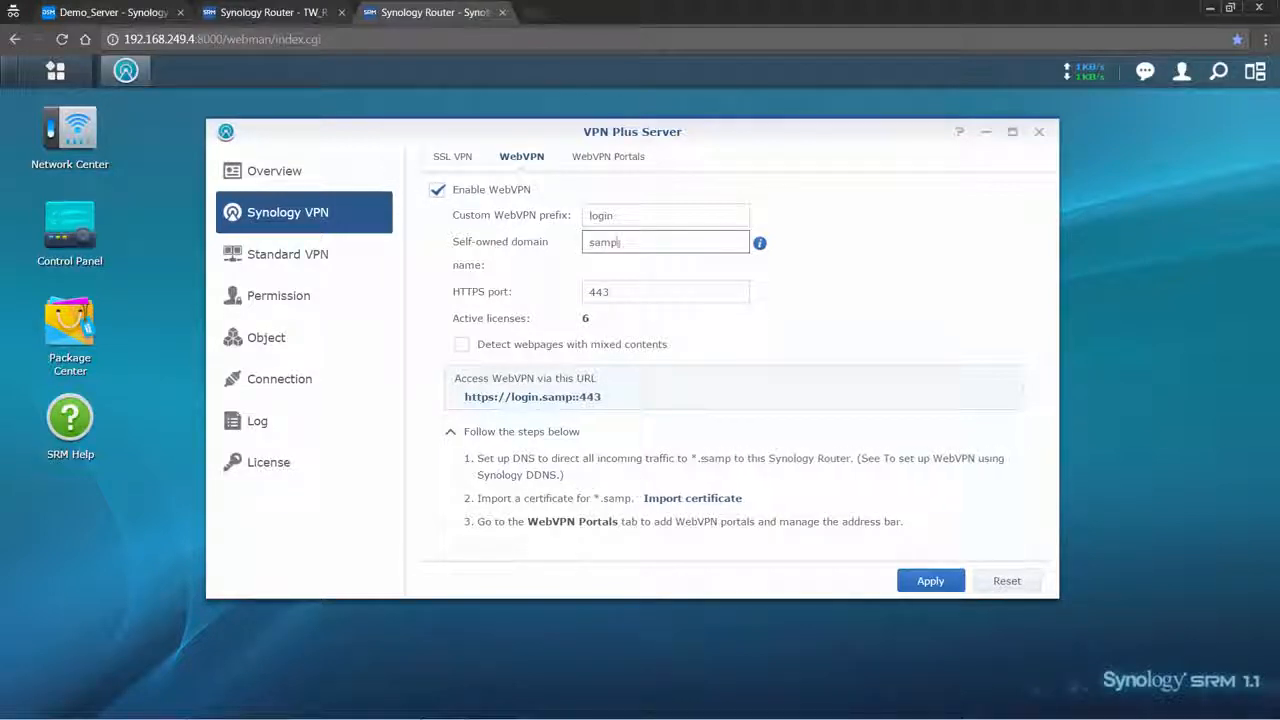
type("le.synolog")
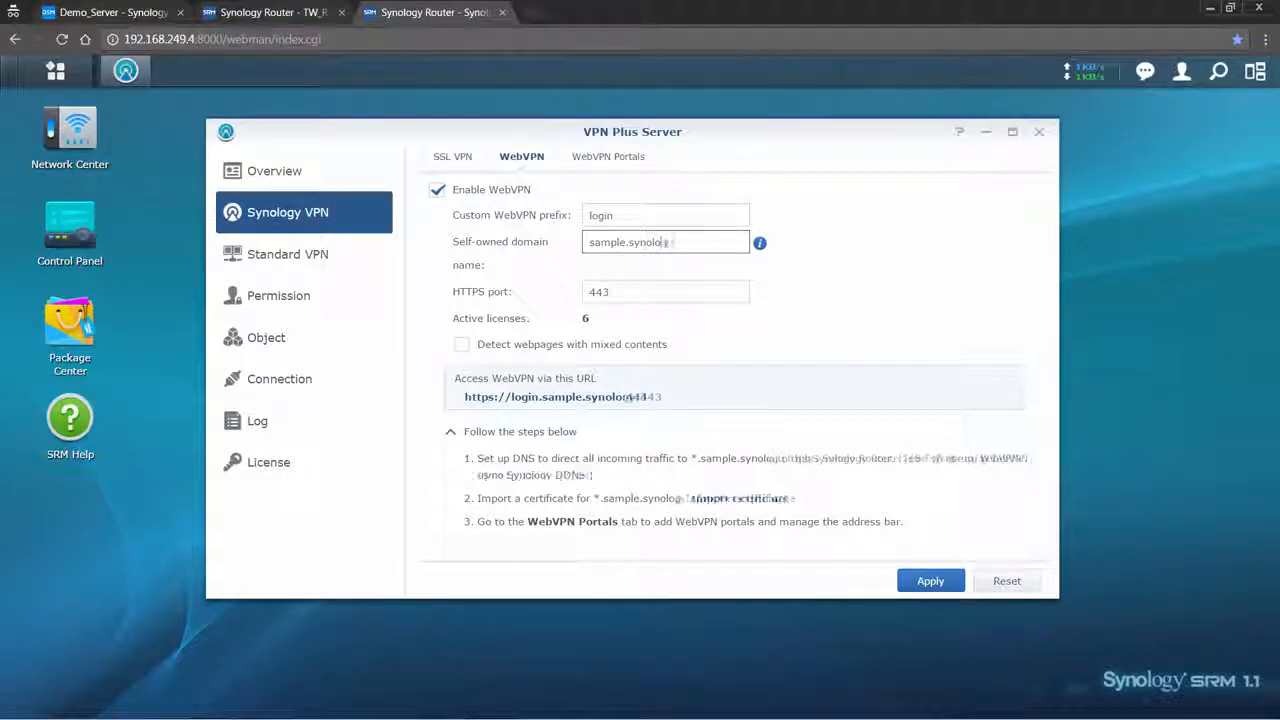
type("y.com")
key("Return")
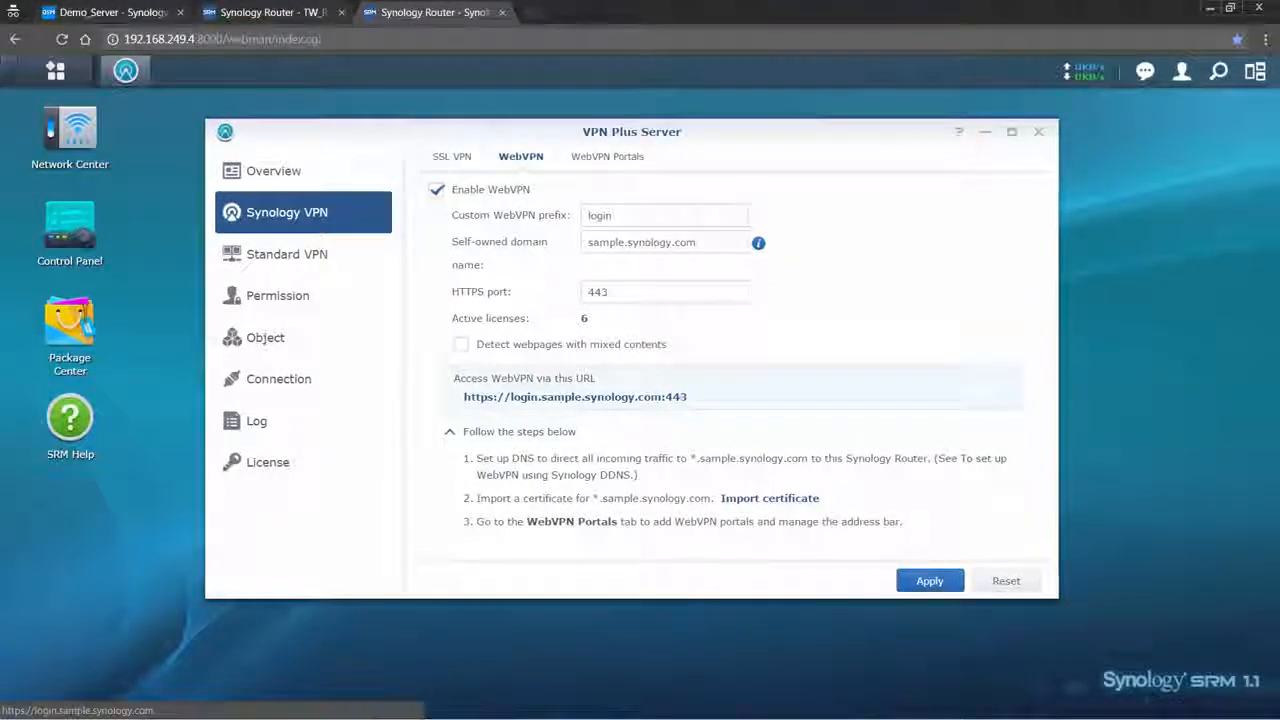
left_click(576, 396)
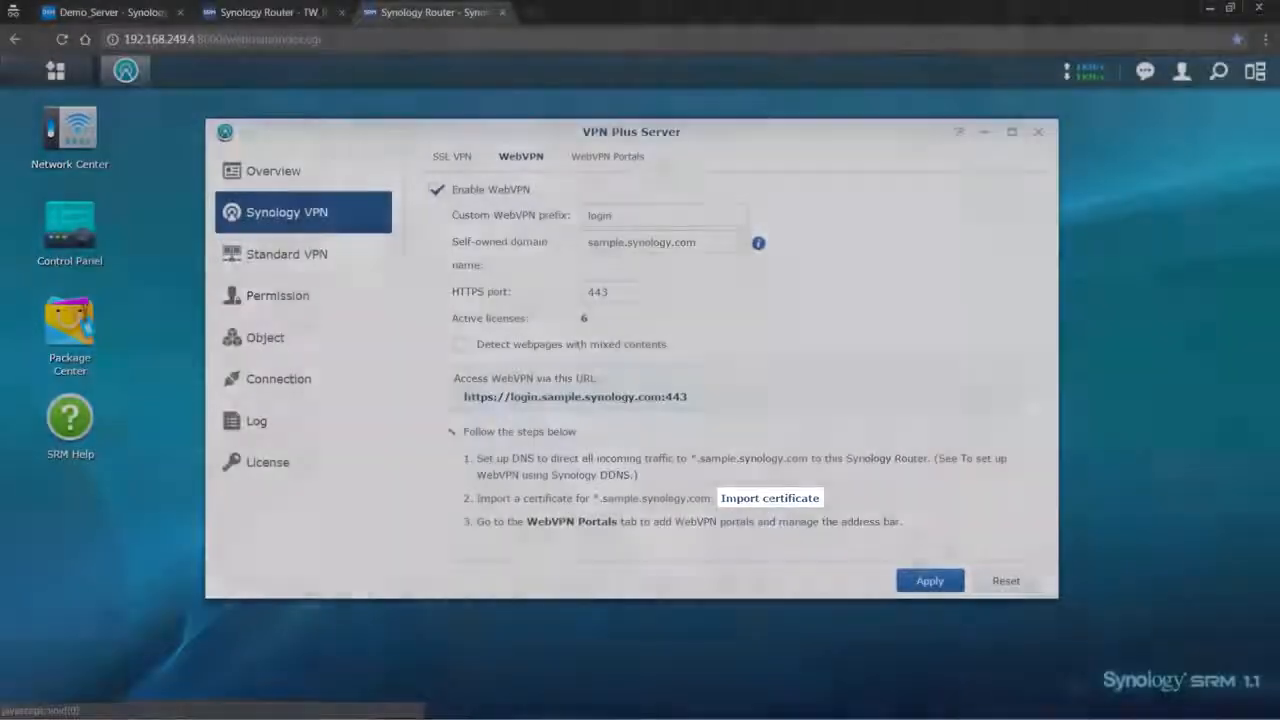
Import a certificate for the WebVPN domain, using server.key as the private key together with the certificate file
left_click(769, 498)
left_click(570, 283)
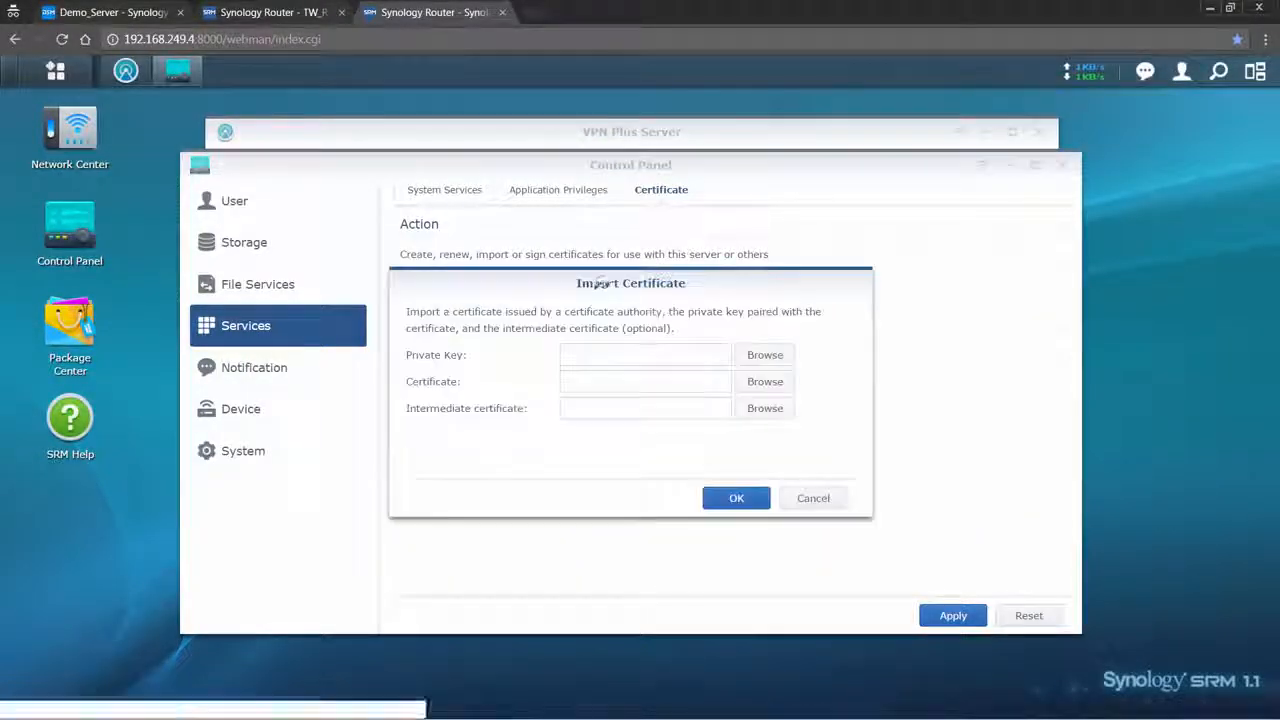
left_click(765, 355)
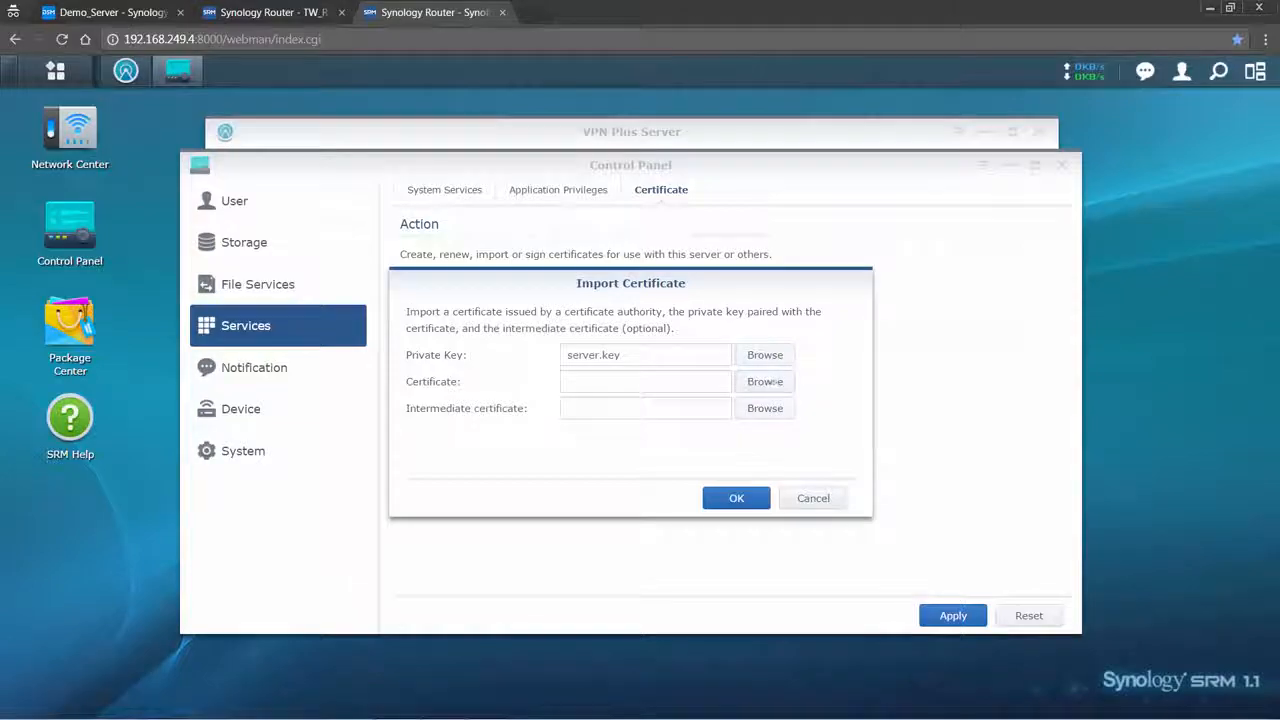
left_click(765, 381)
left_click(736, 498)
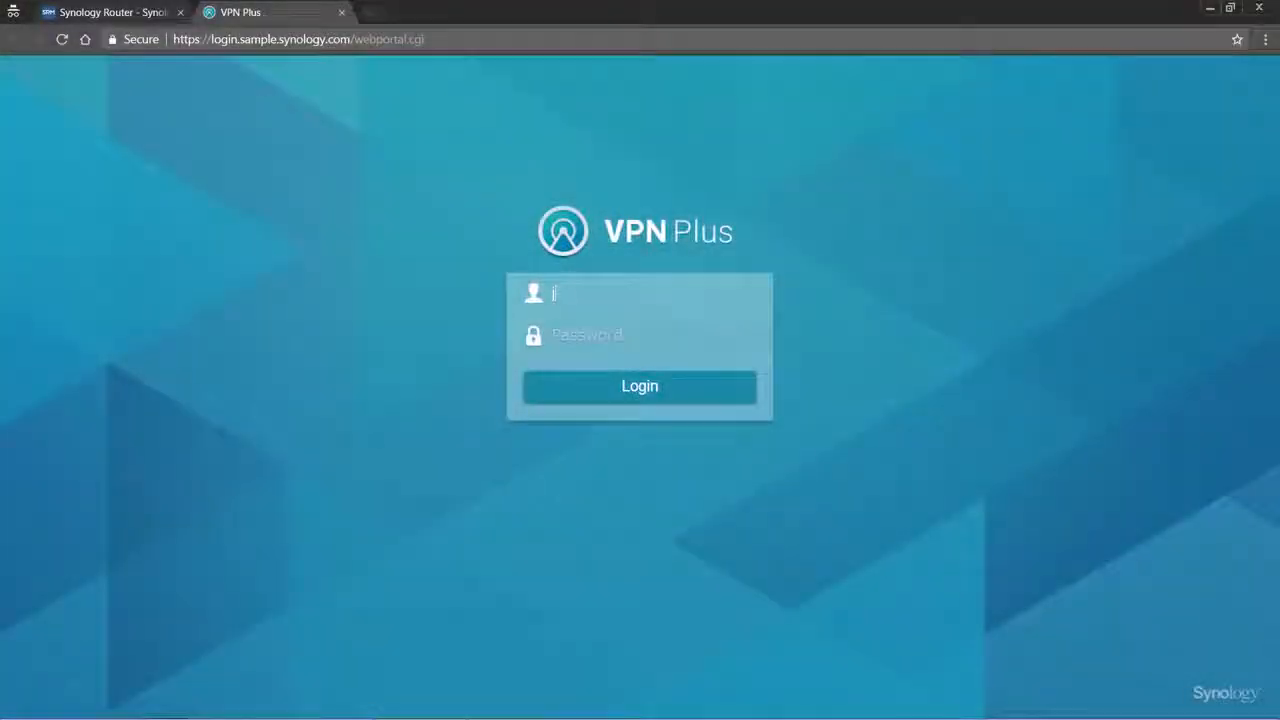
Sign in to the VPN Plus portal with the account's username and password
type("ason")
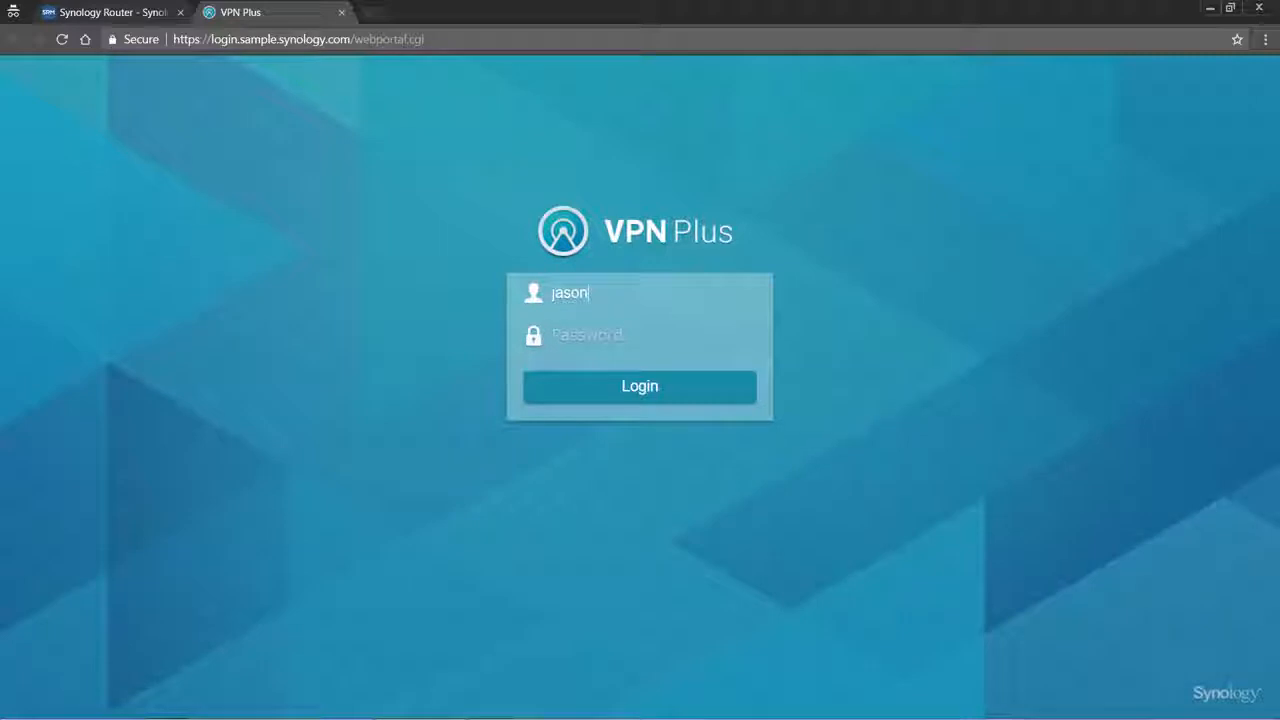
type("••••••")
key("Return")
type("http")
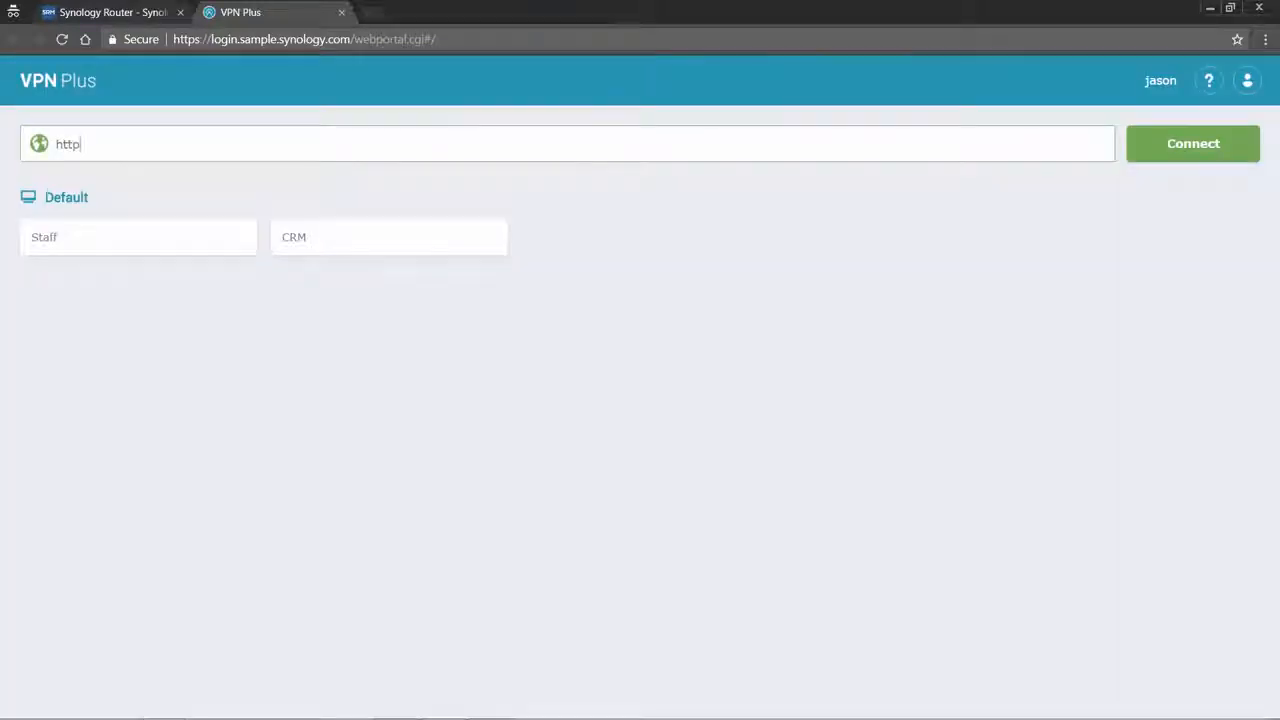
type("s://meeting.sample.synology.com/")
key("Return")
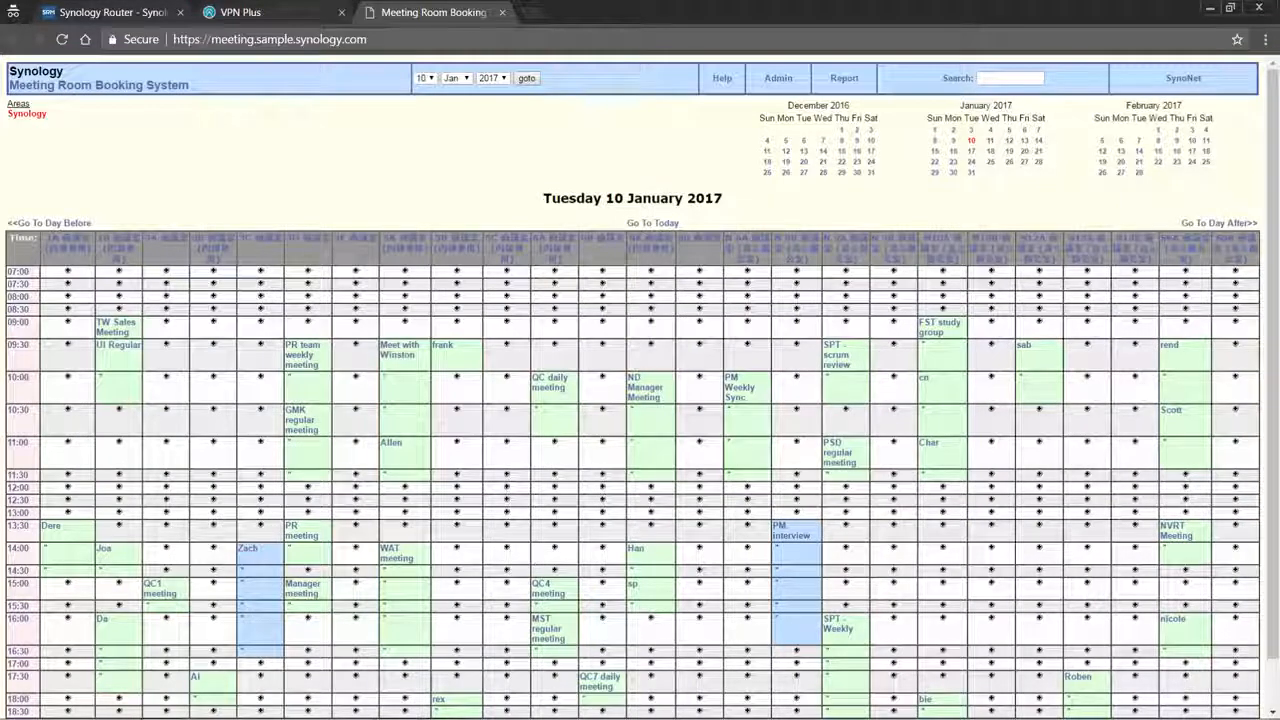
key("ctrl+w")
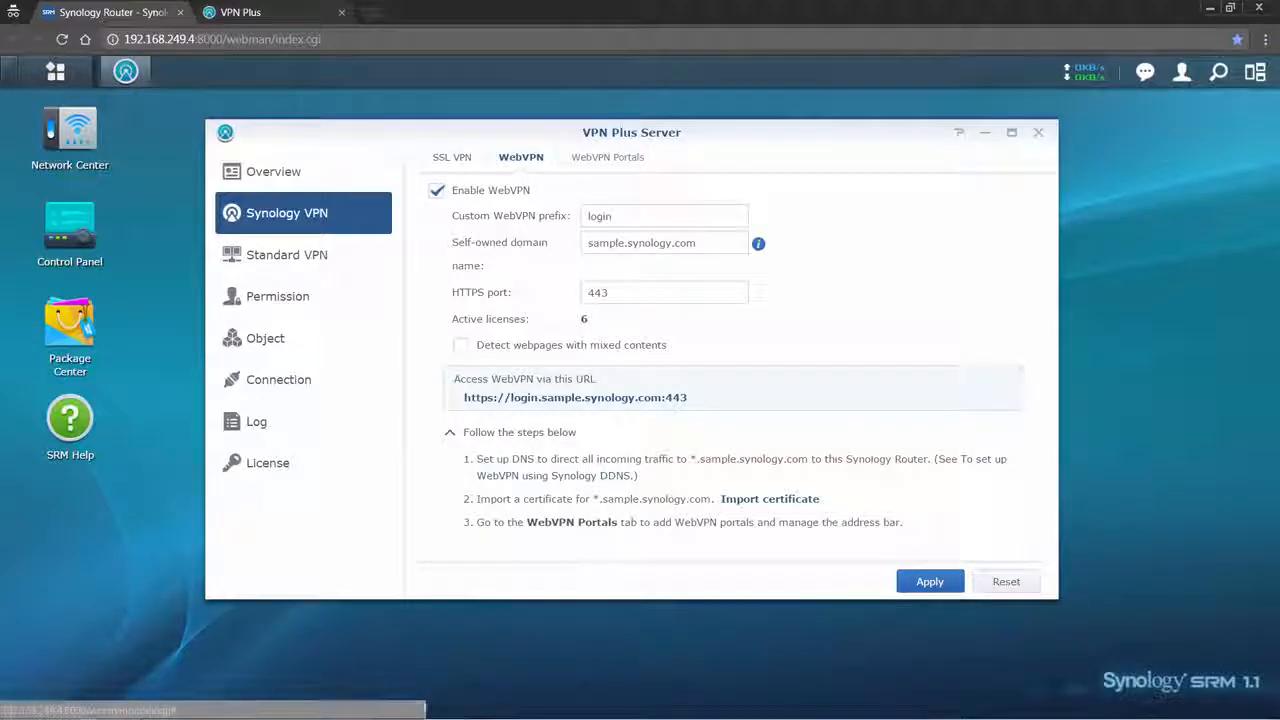
Add a WebVPN portal named Meeting Room Booking with the portal address 192.168.249.5:80
left_click(607, 157)
left_click(439, 191)
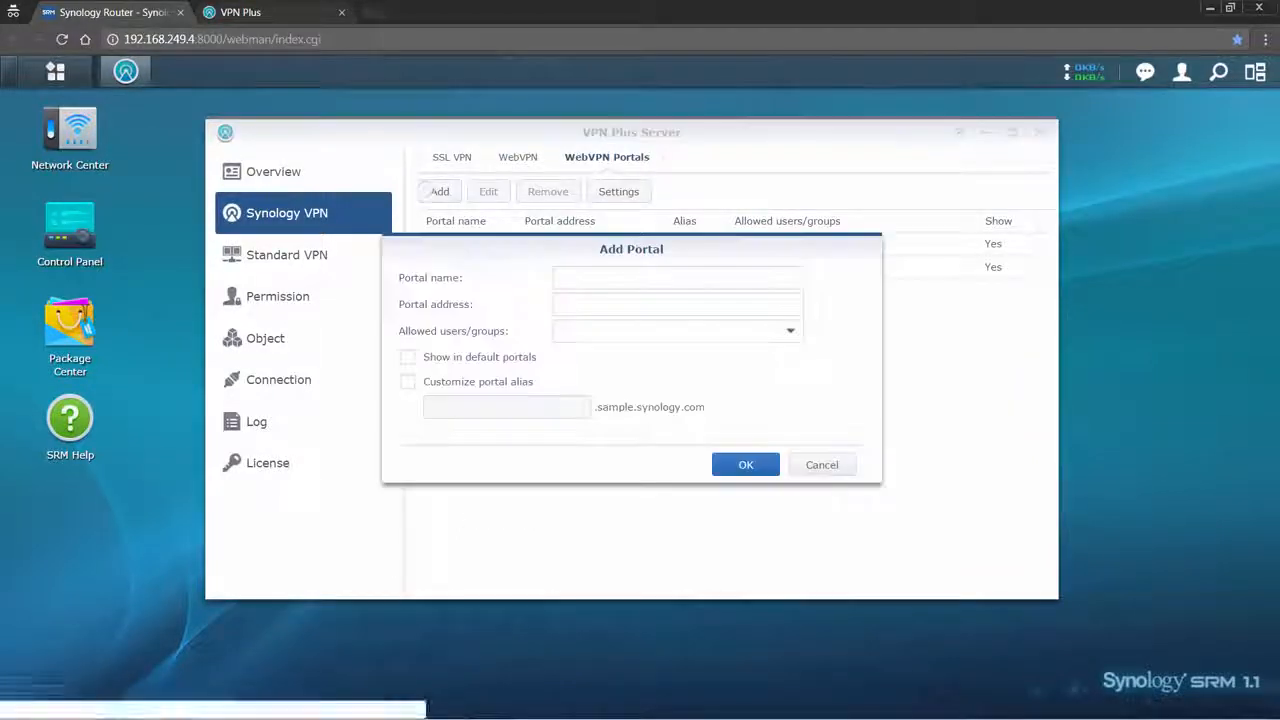
type("Meeting")
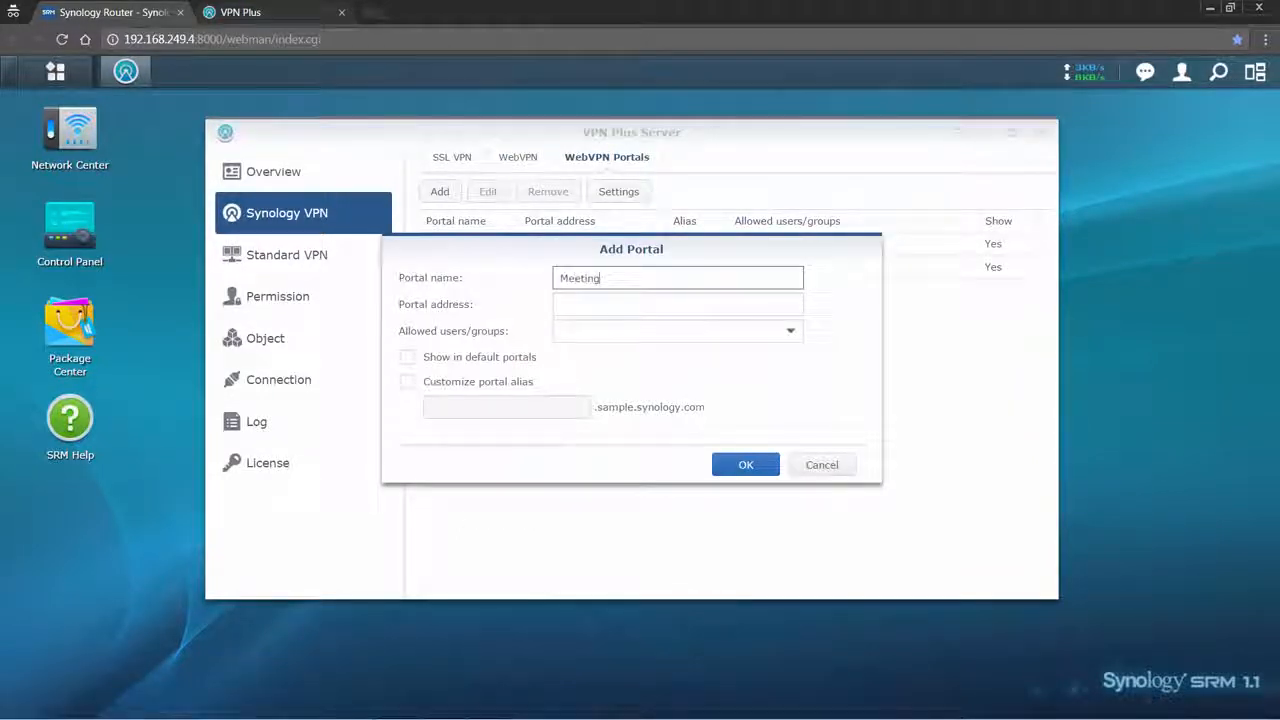
type(" Room Booking")
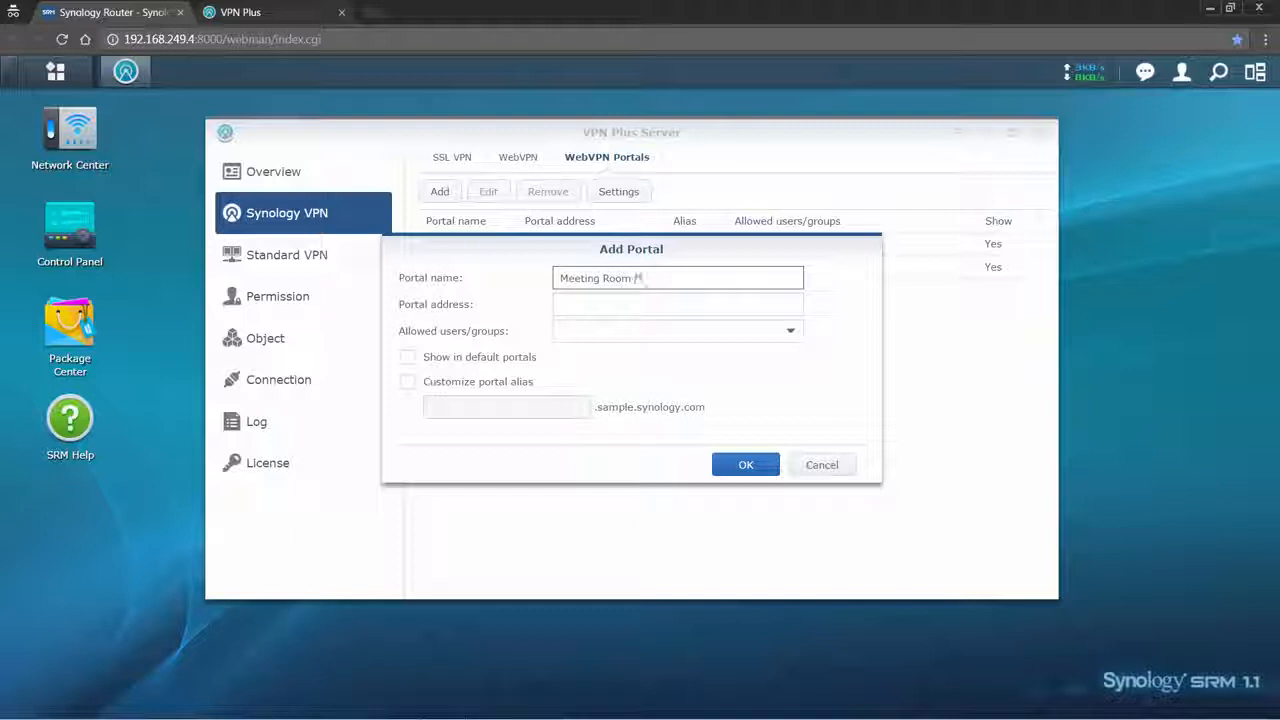
key("Tab")
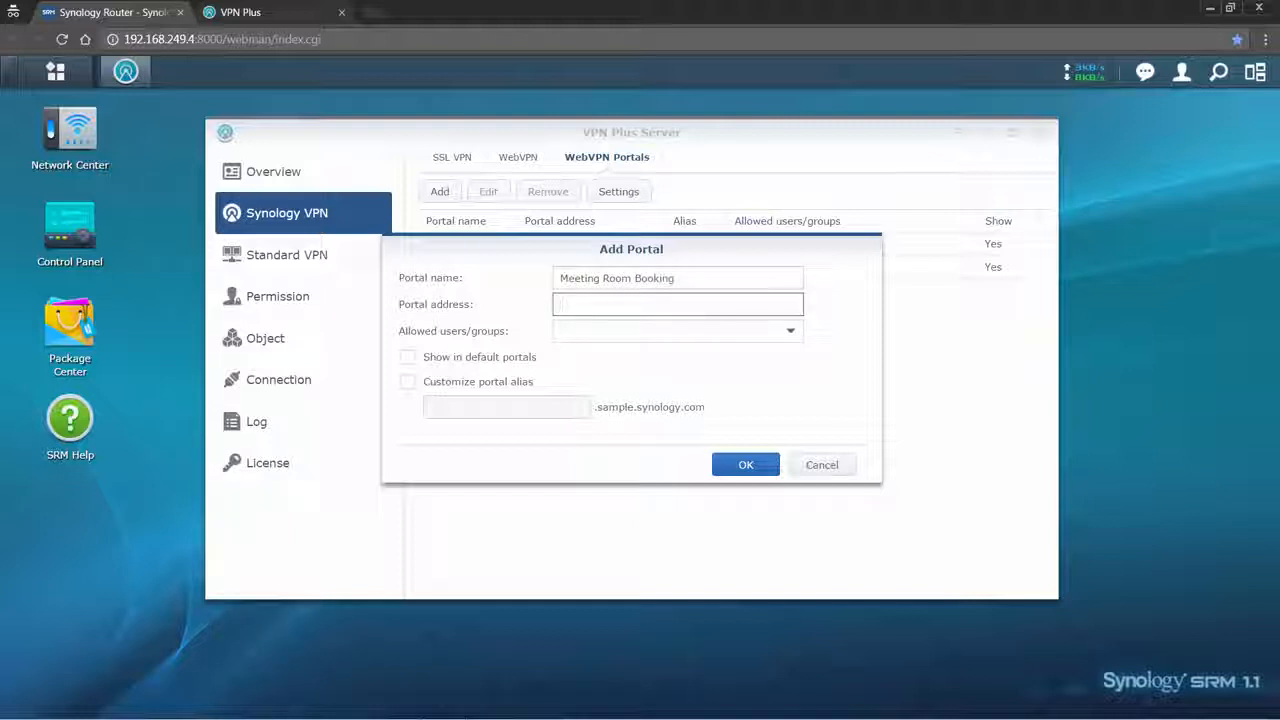
type("192.168.2")
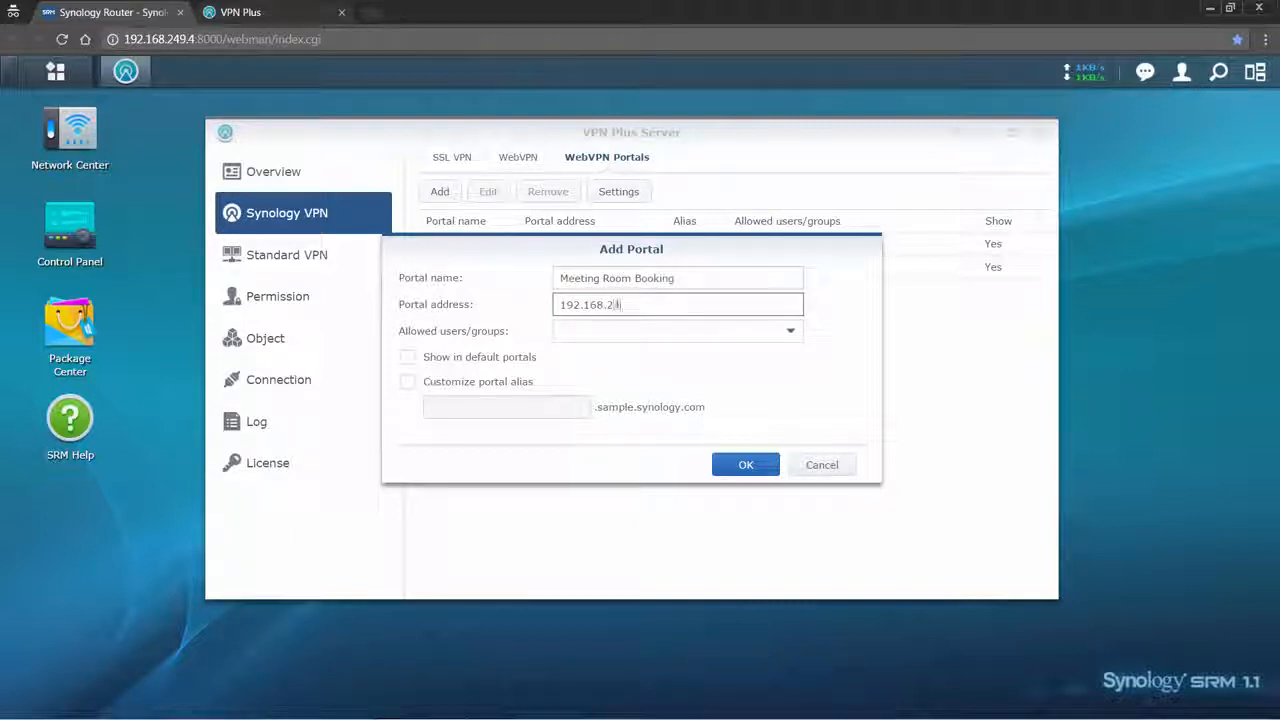
type("49.5:80")
Allow the users group on the portal, show it in default portals, set its alias to meeting and save it
left_click(678, 331)
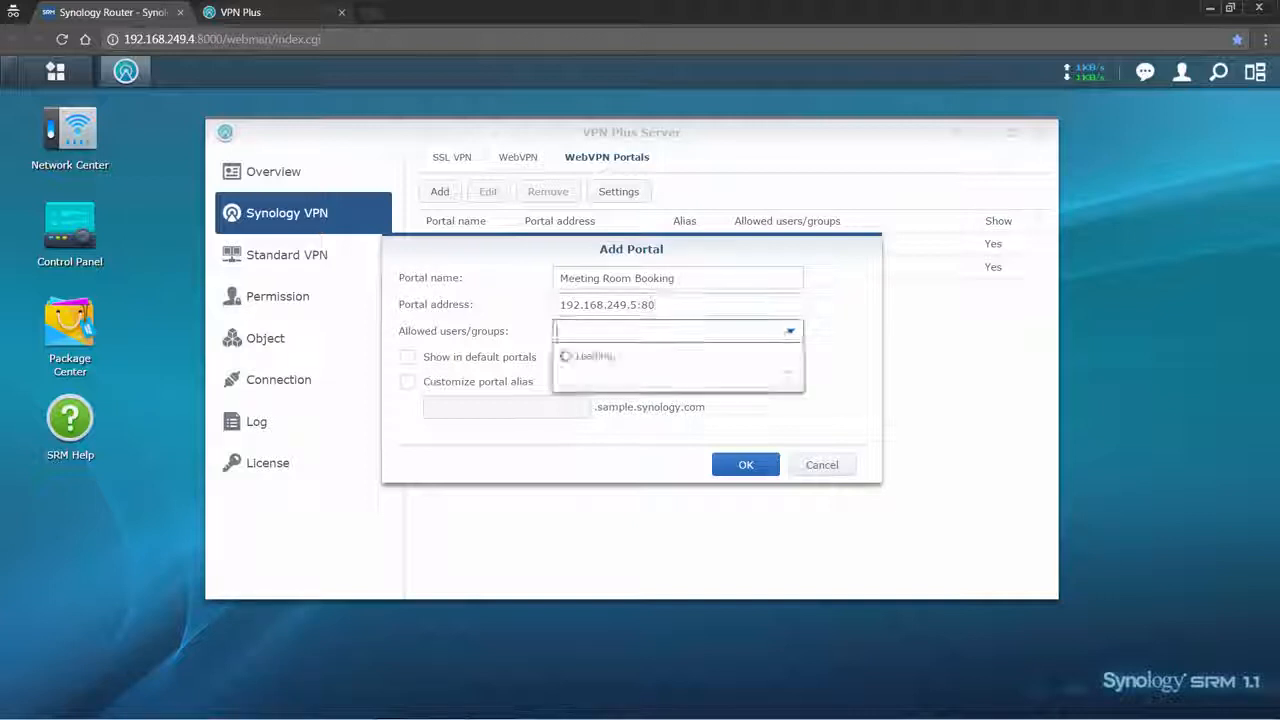
left_click(600, 508)
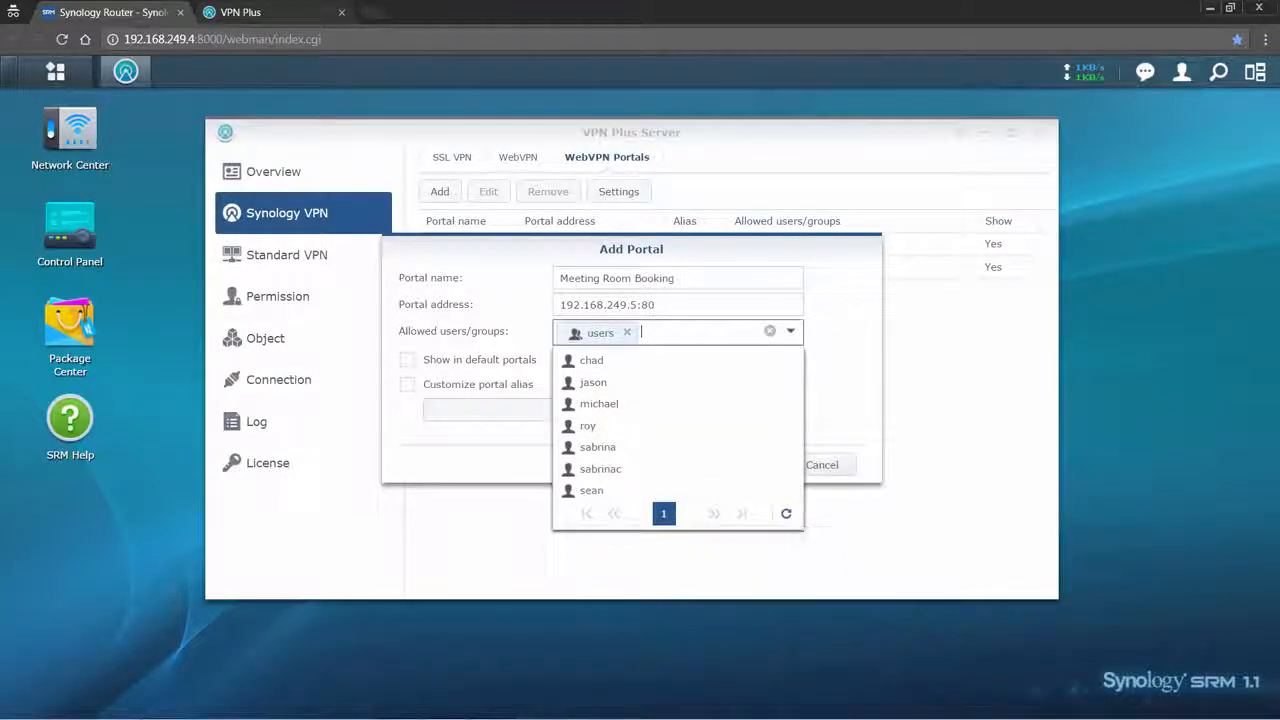
left_click(872, 367)
left_click(508, 360)
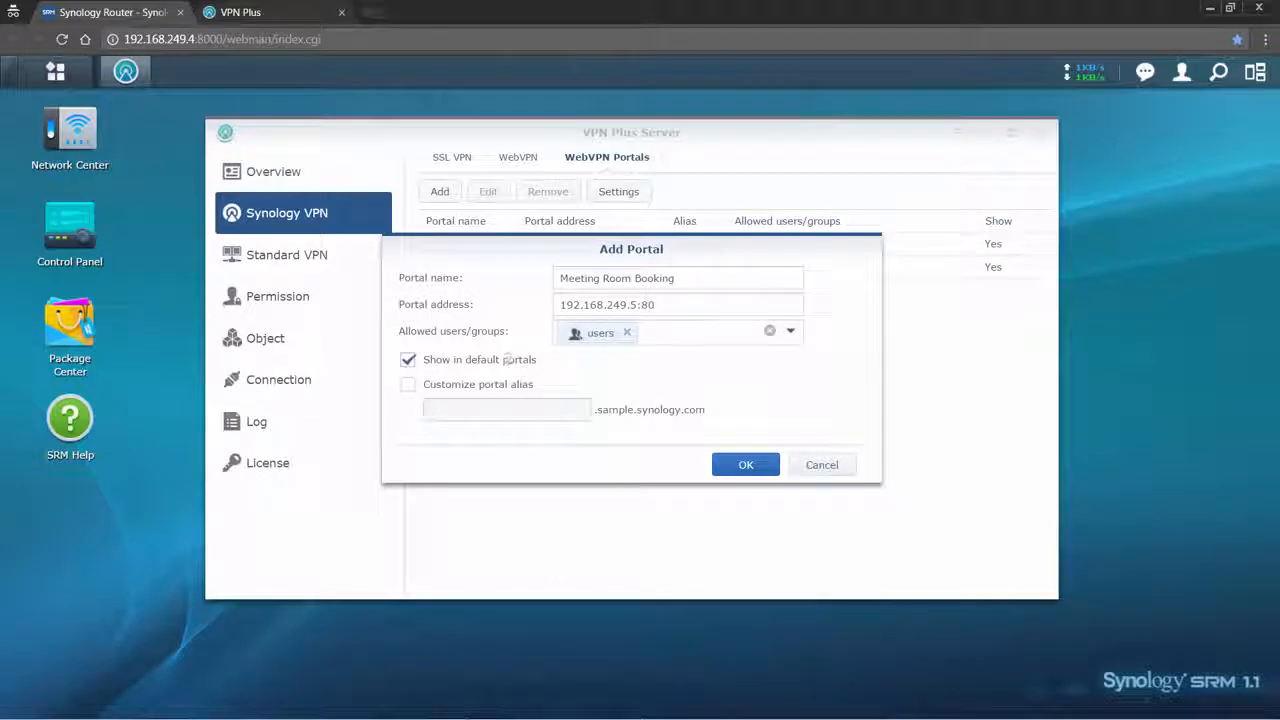
left_click(515, 384)
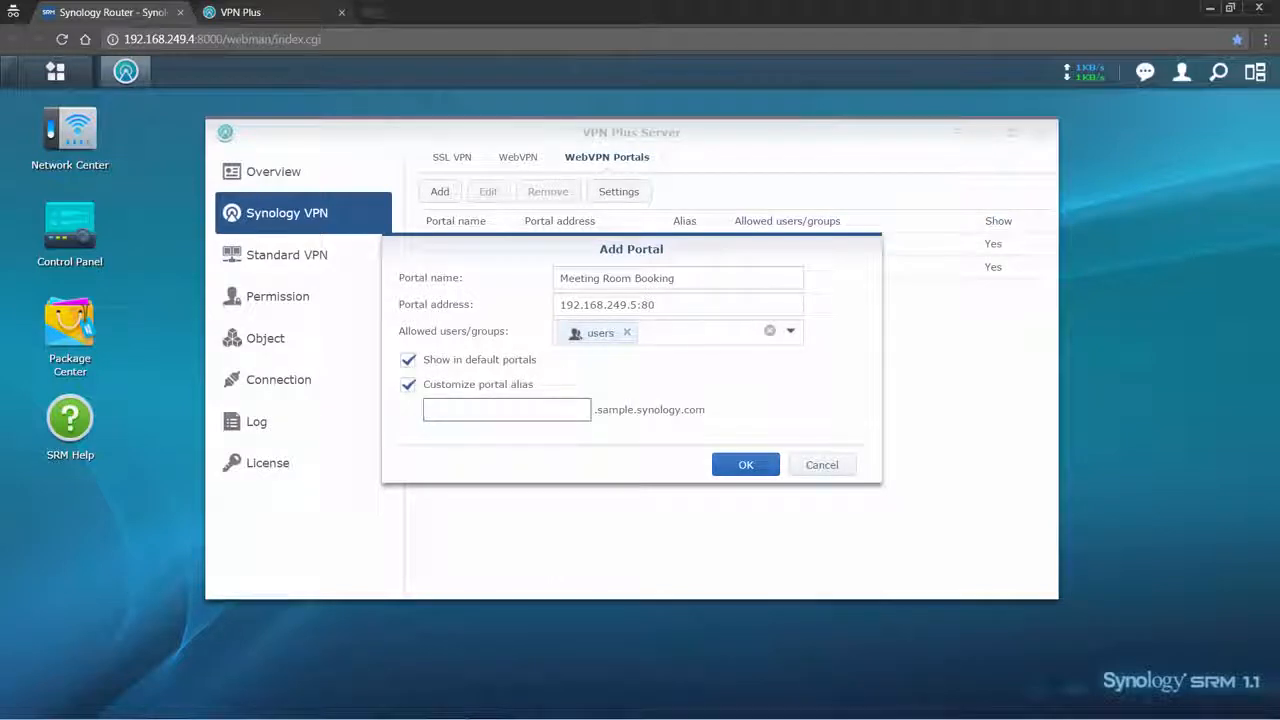
type("meeting")
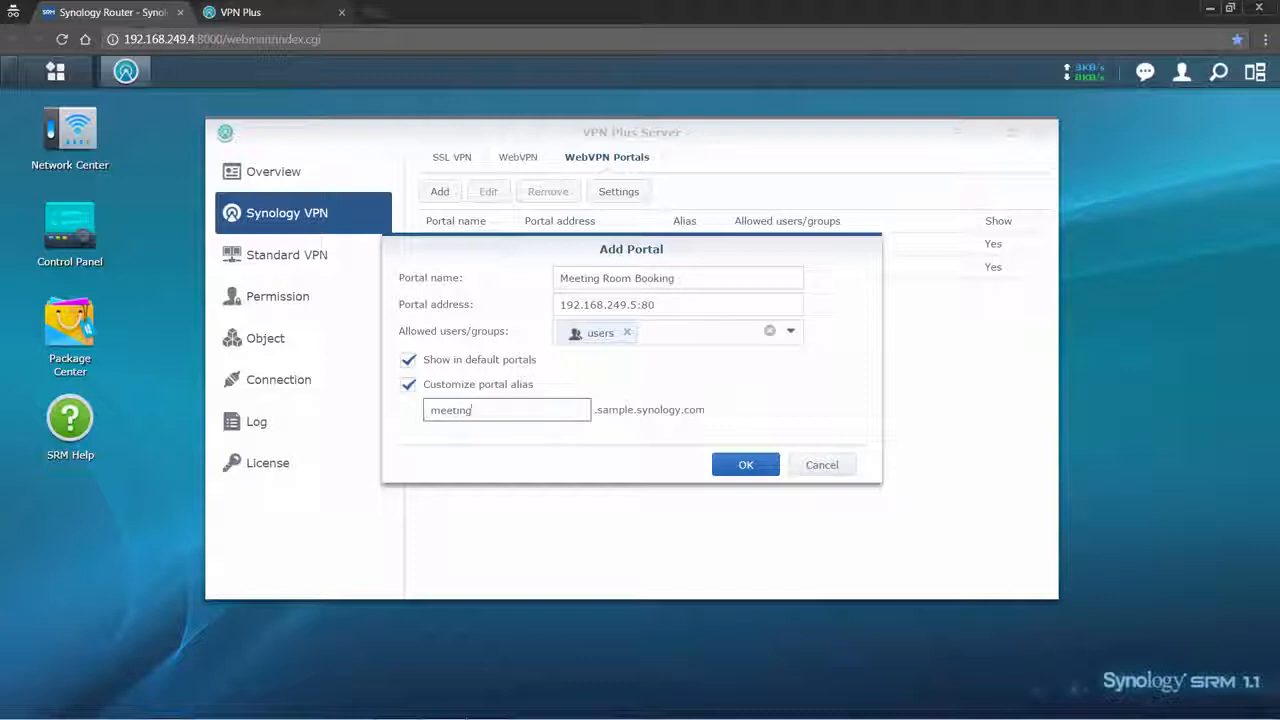
key("Return")
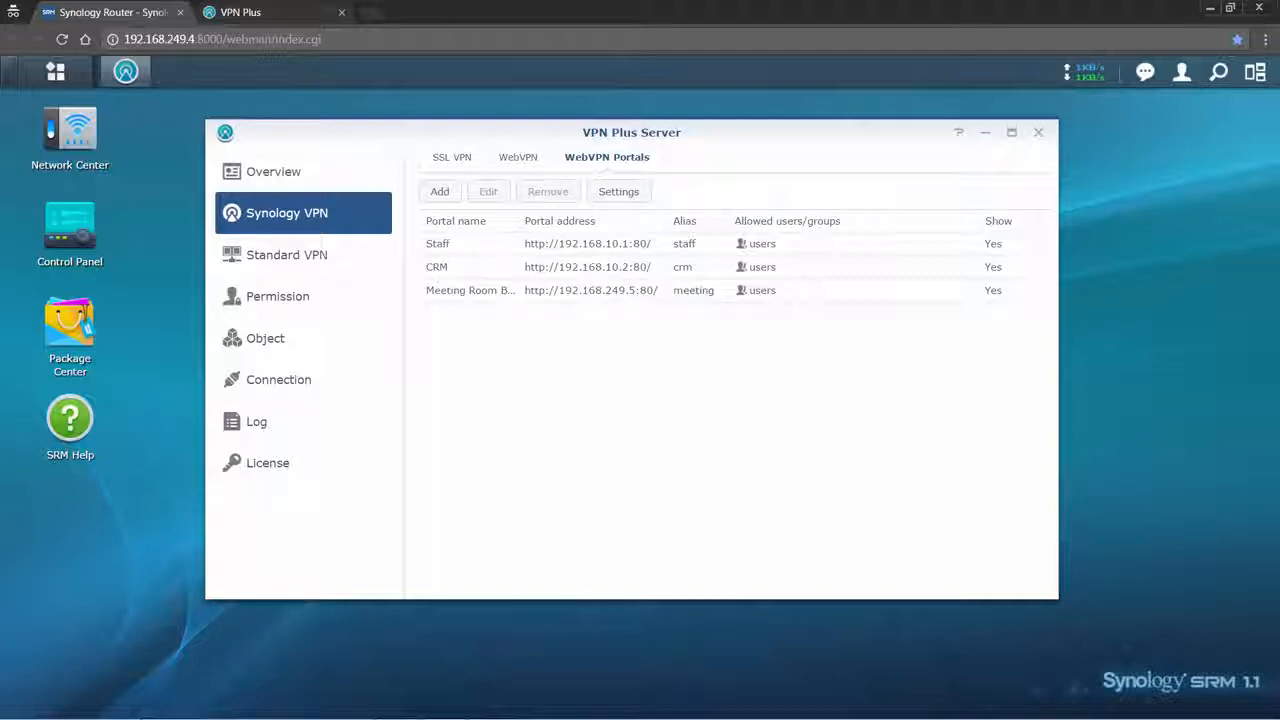
Open the WebVPN access URL, visit the Meeting Room Booking default portal and close the booking page
left_click(518, 157)
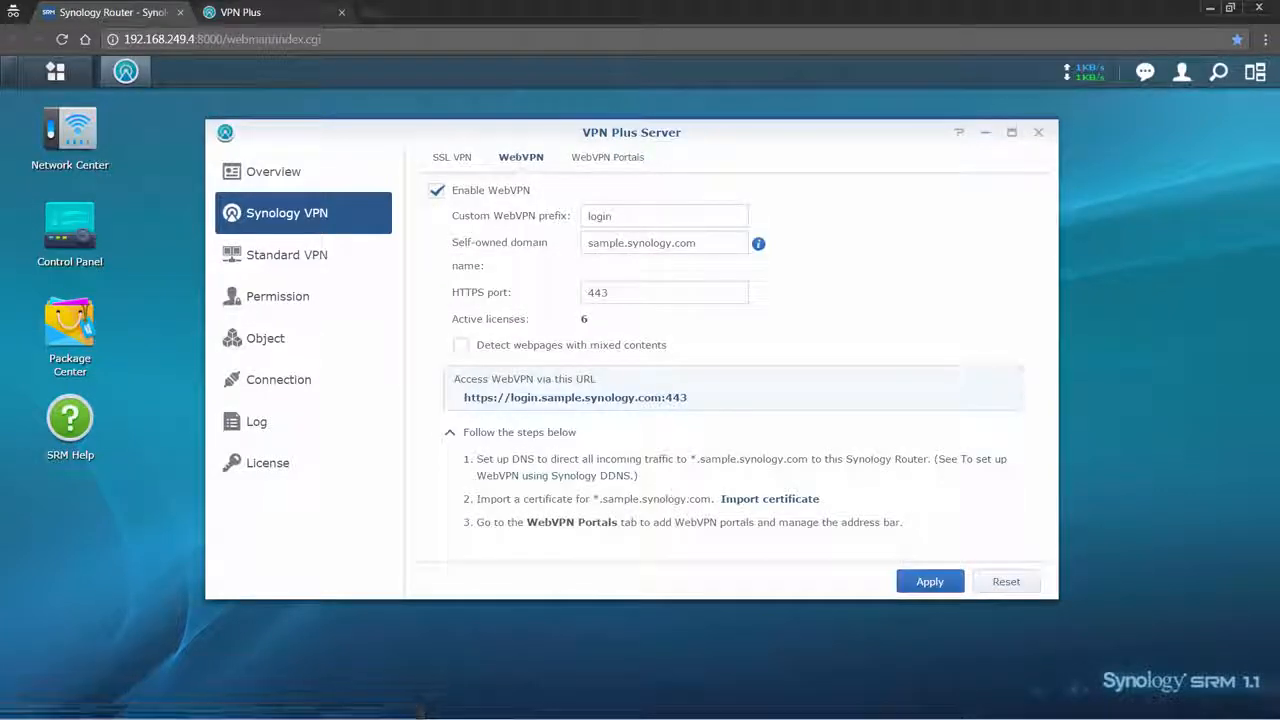
left_click(575, 397)
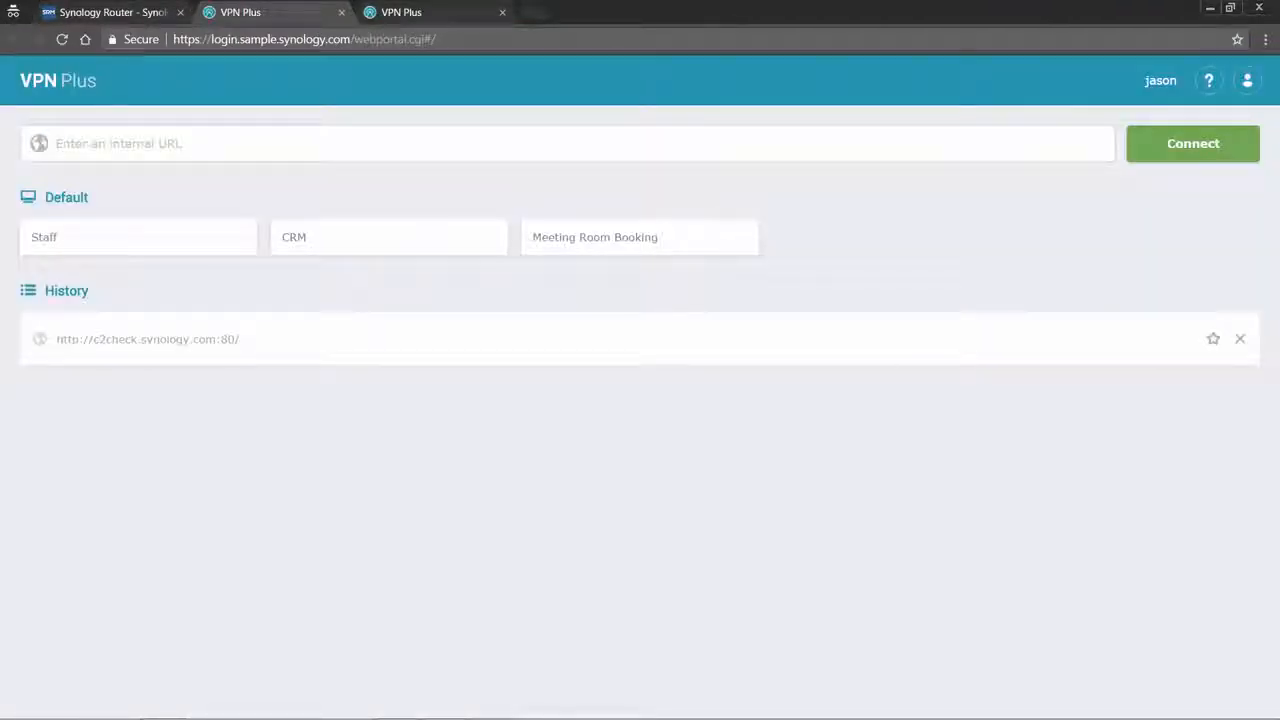
left_click(595, 237)
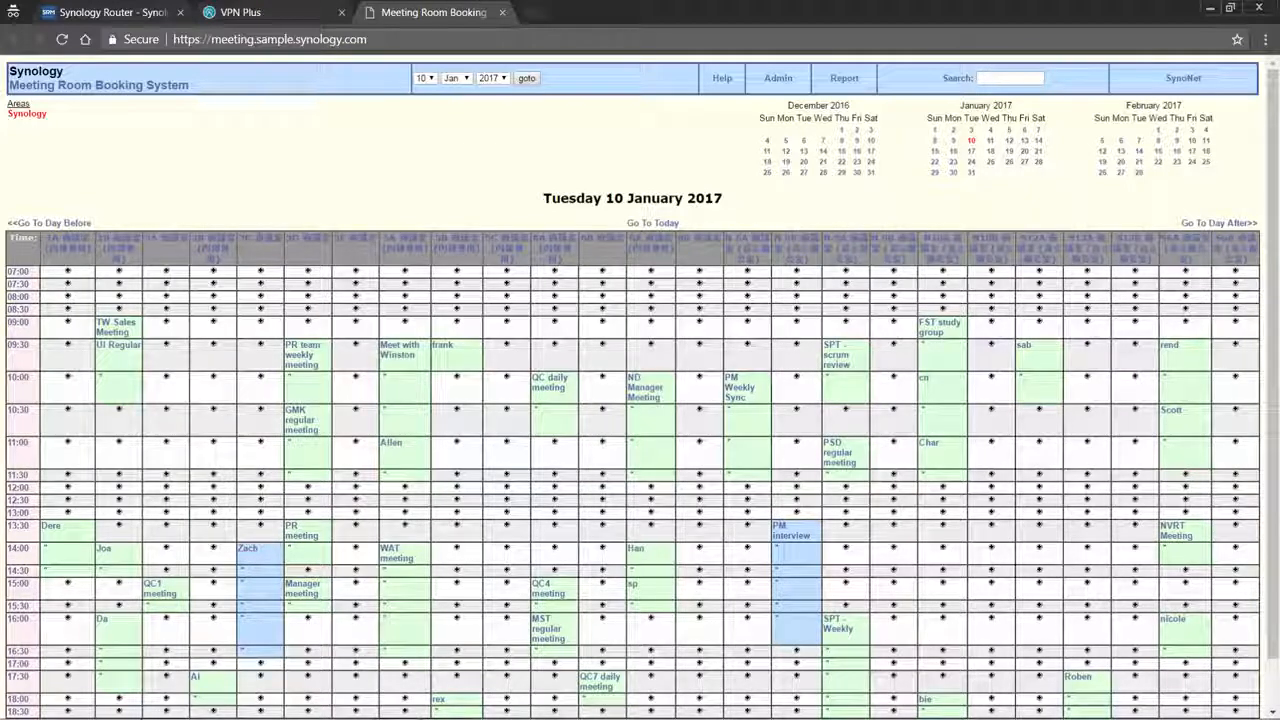
key("ctrl+w")
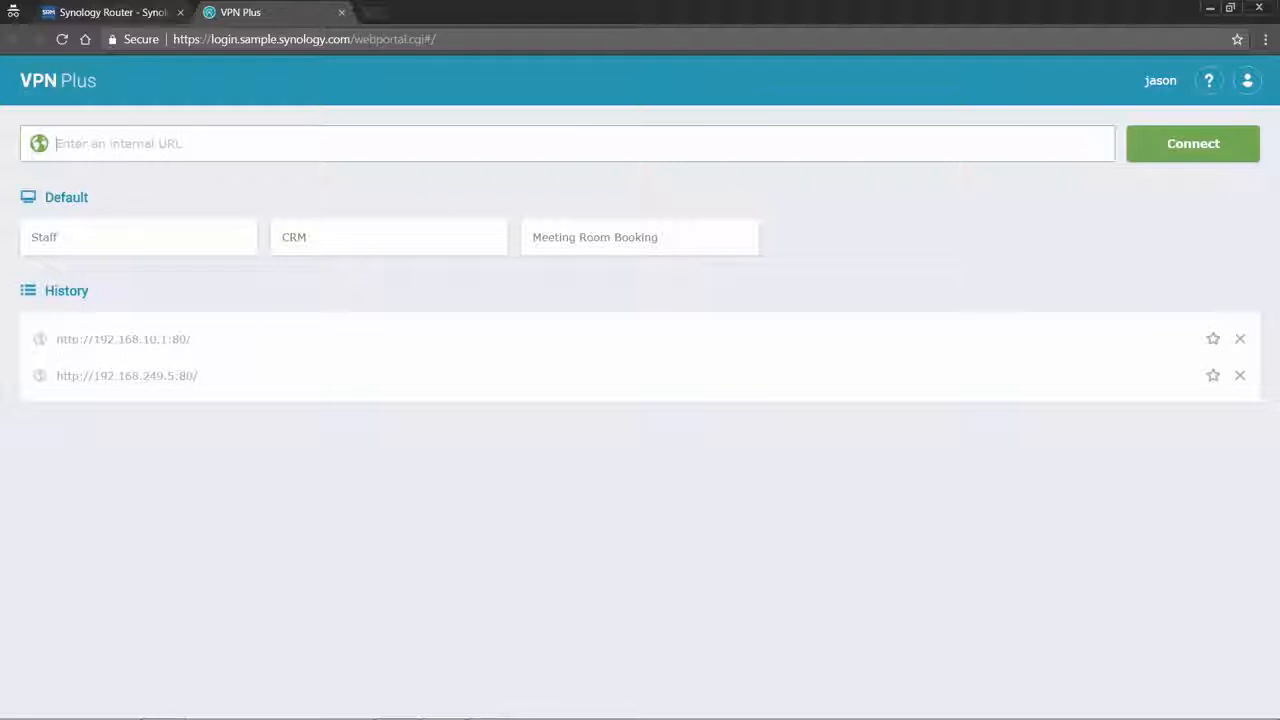
Connect to the internal URL c2check.synology.com through the VPN Plus portal
type("c2chec")
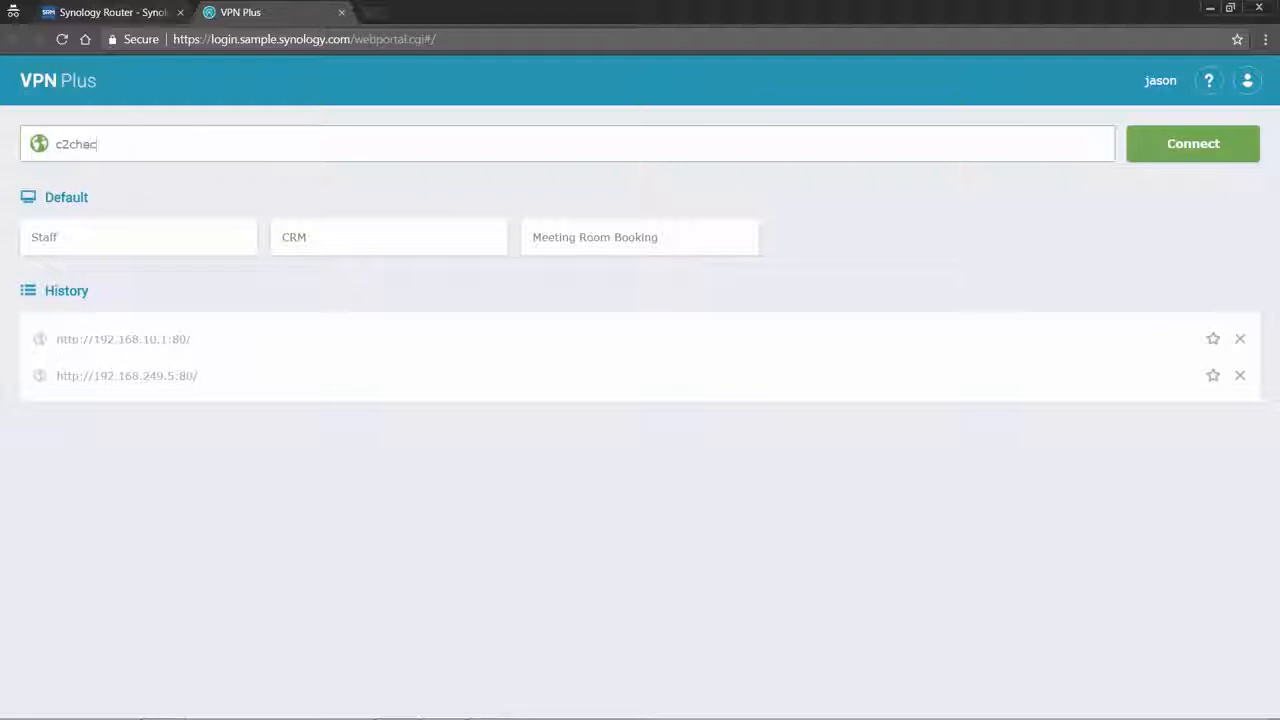
type("k.synology.com")
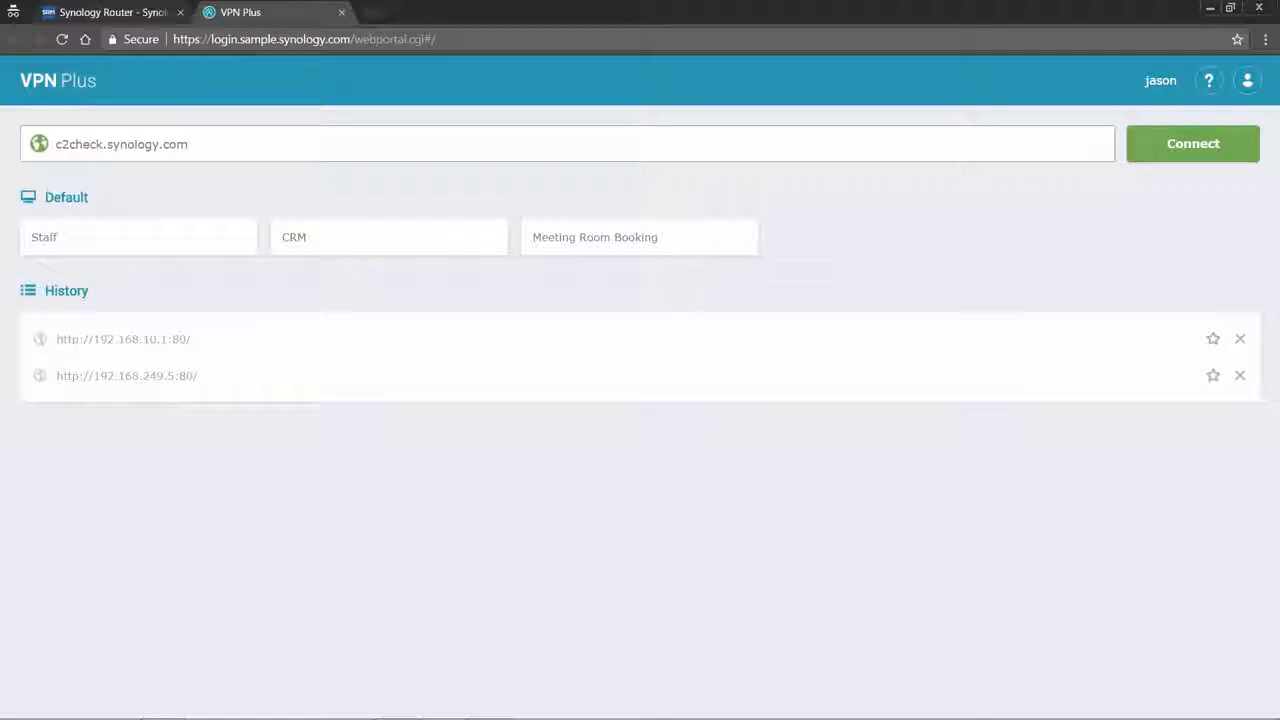
key("Return")
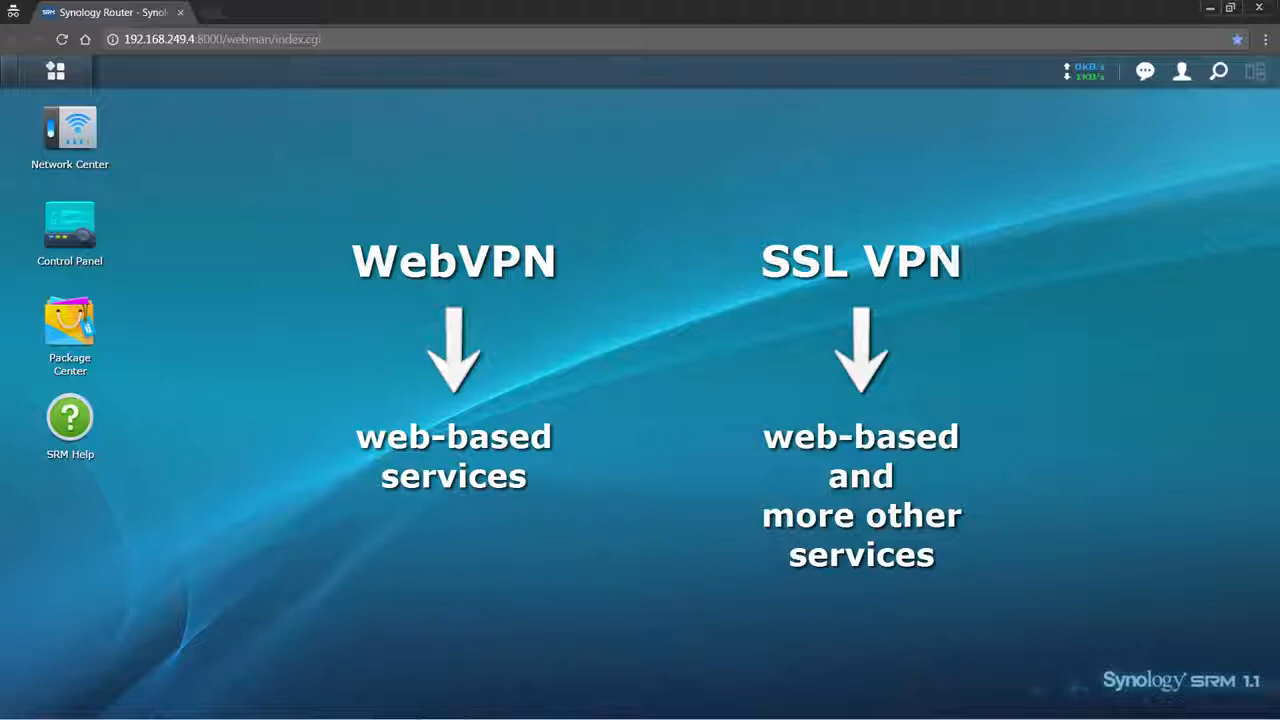
Open VPN Plus Server from the router desktop and enable Synology SSL VPN
left_click(78, 70)
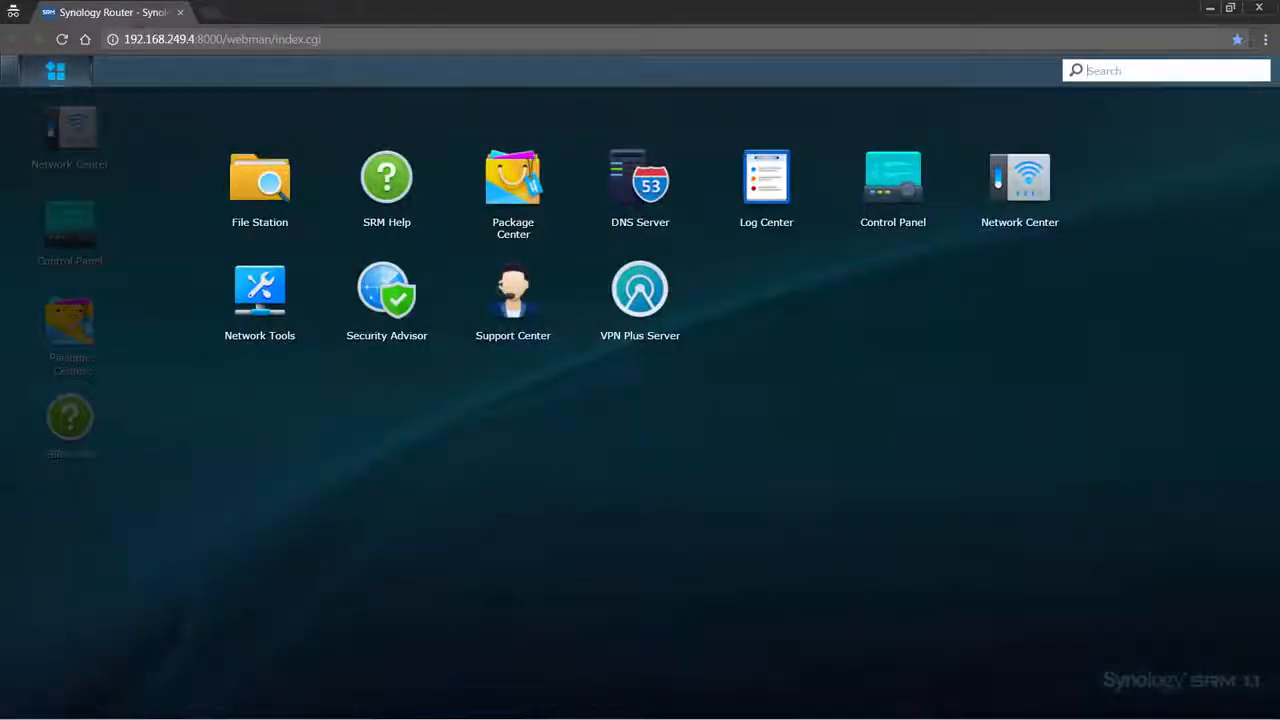
left_click(640, 291)
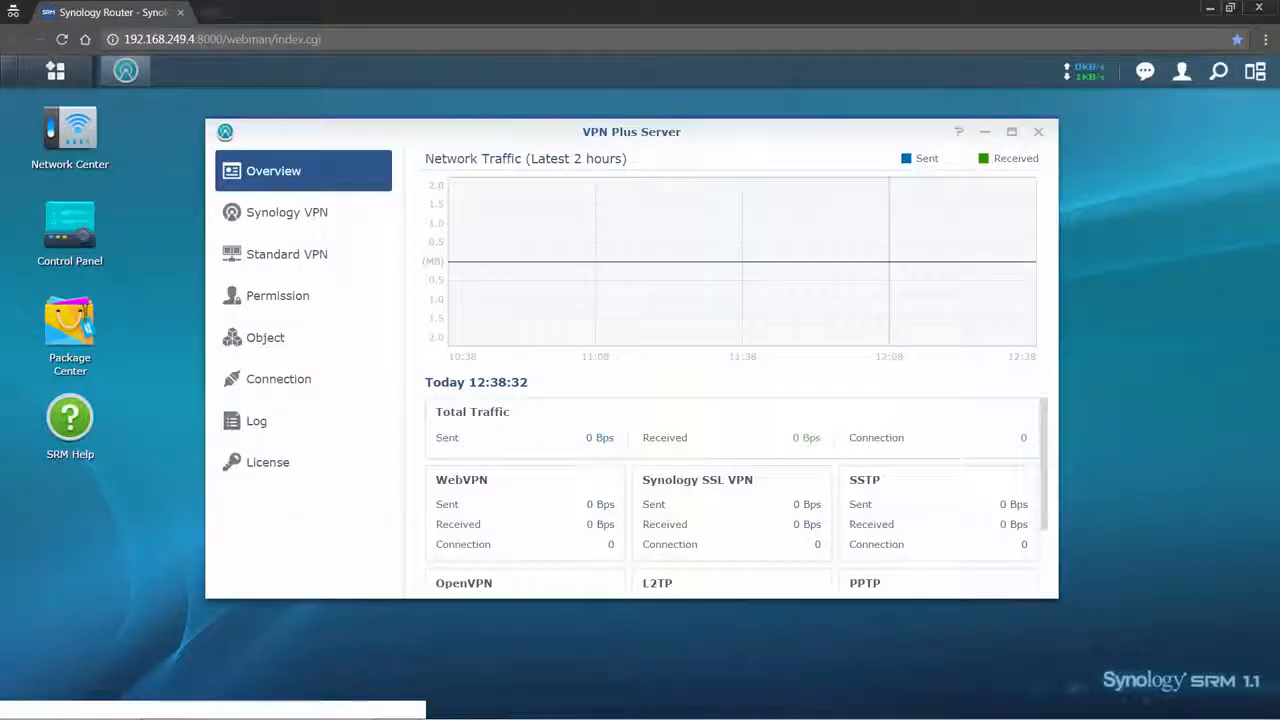
left_click(287, 212)
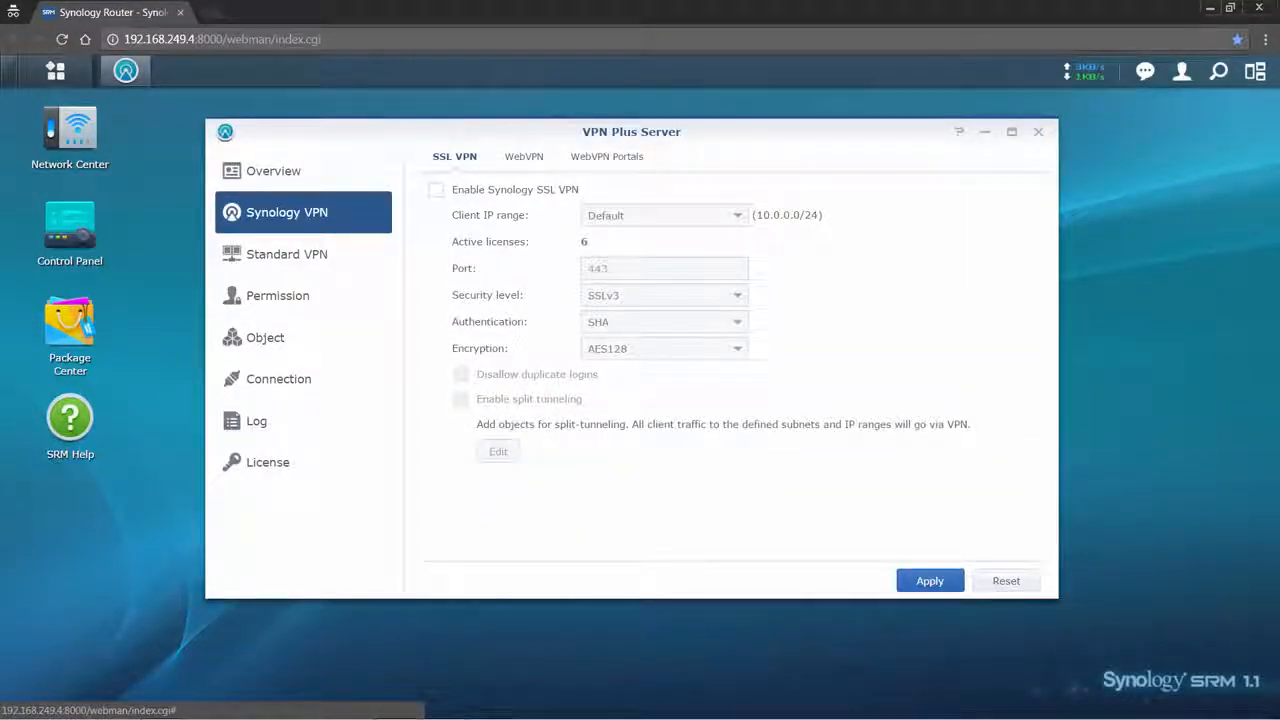
left_click(436, 190)
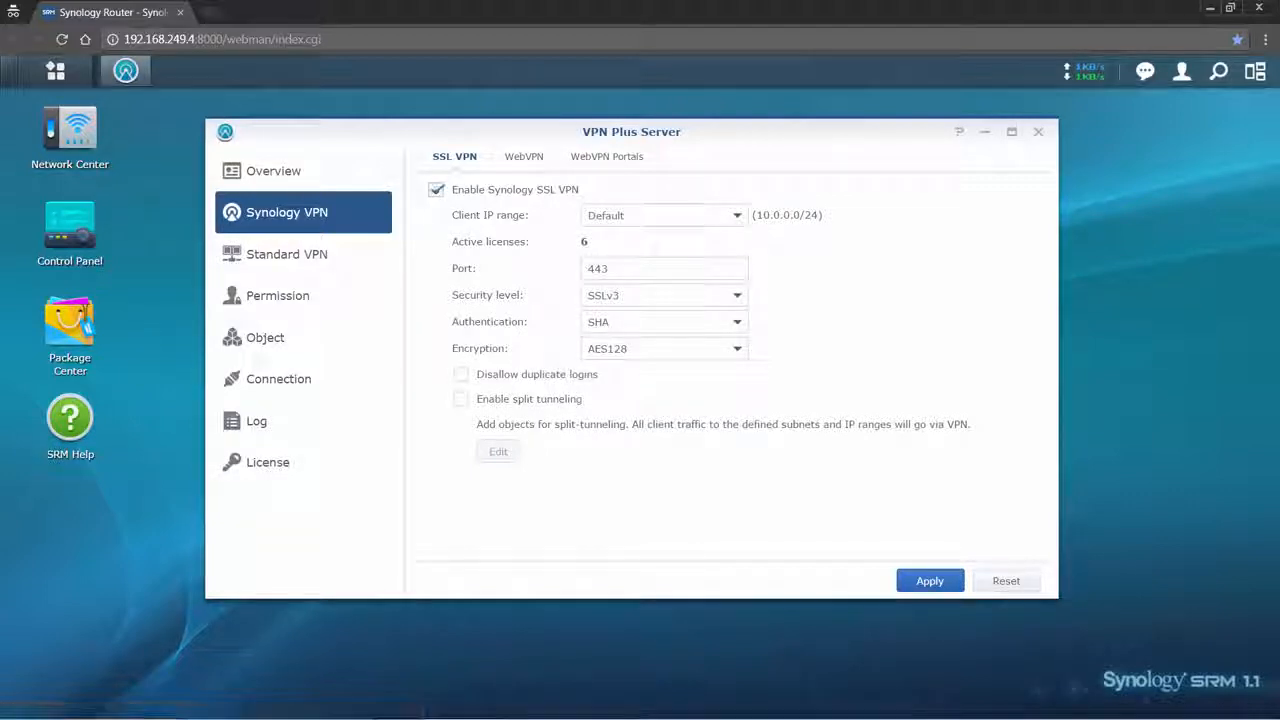
Set the SSL VPN security level to TLSv12, authentication to SHA256 and encryption to AES256, and apply the settings
left_click(660, 295)
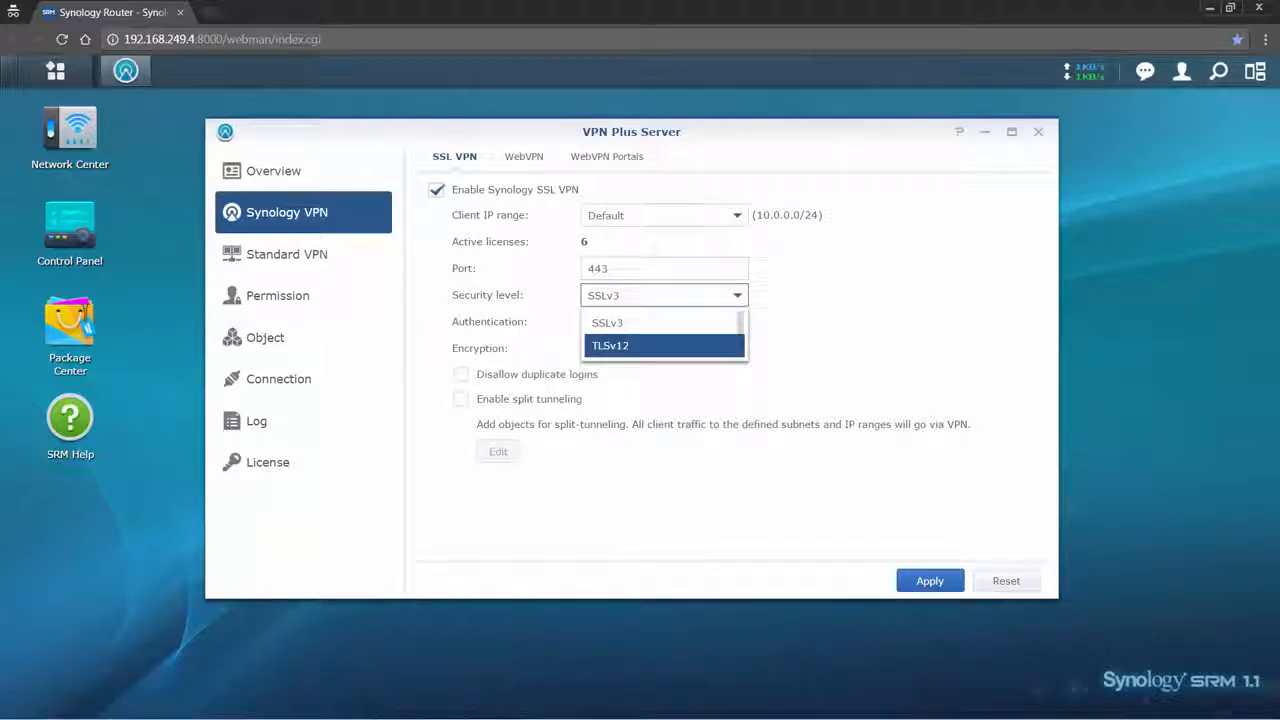
left_click(620, 346)
left_click(660, 322)
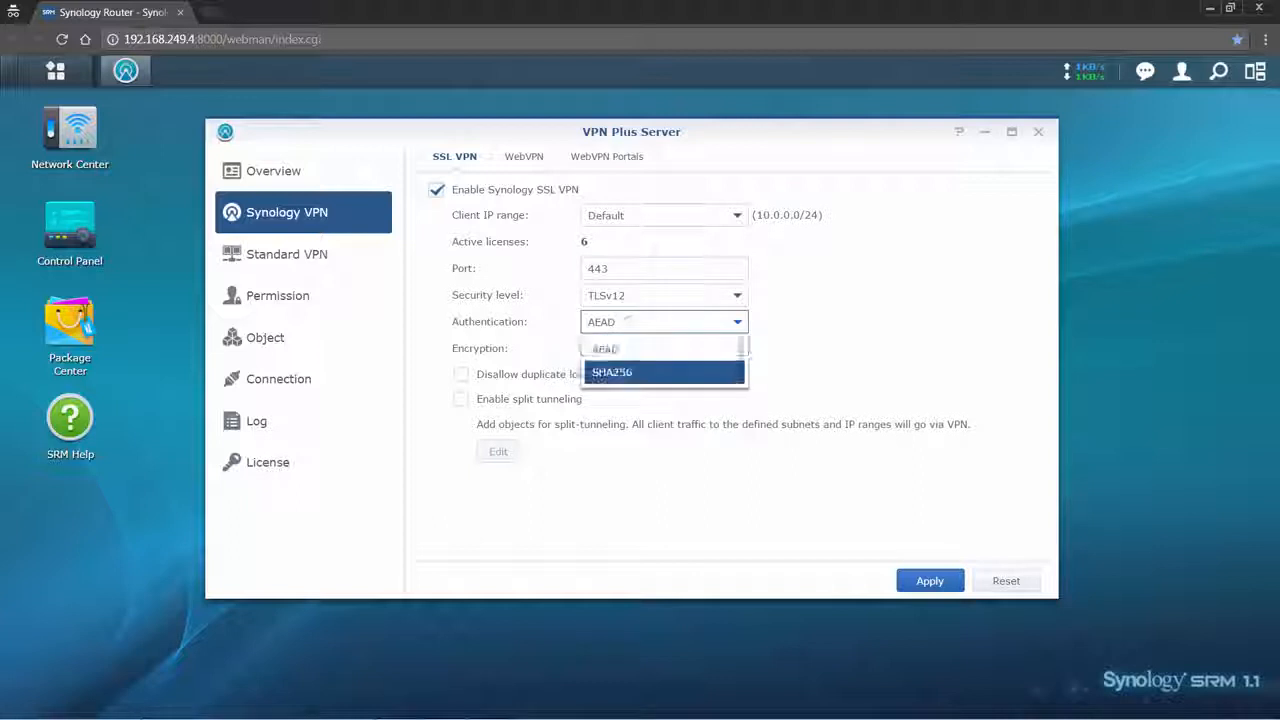
left_click(620, 372)
left_click(660, 349)
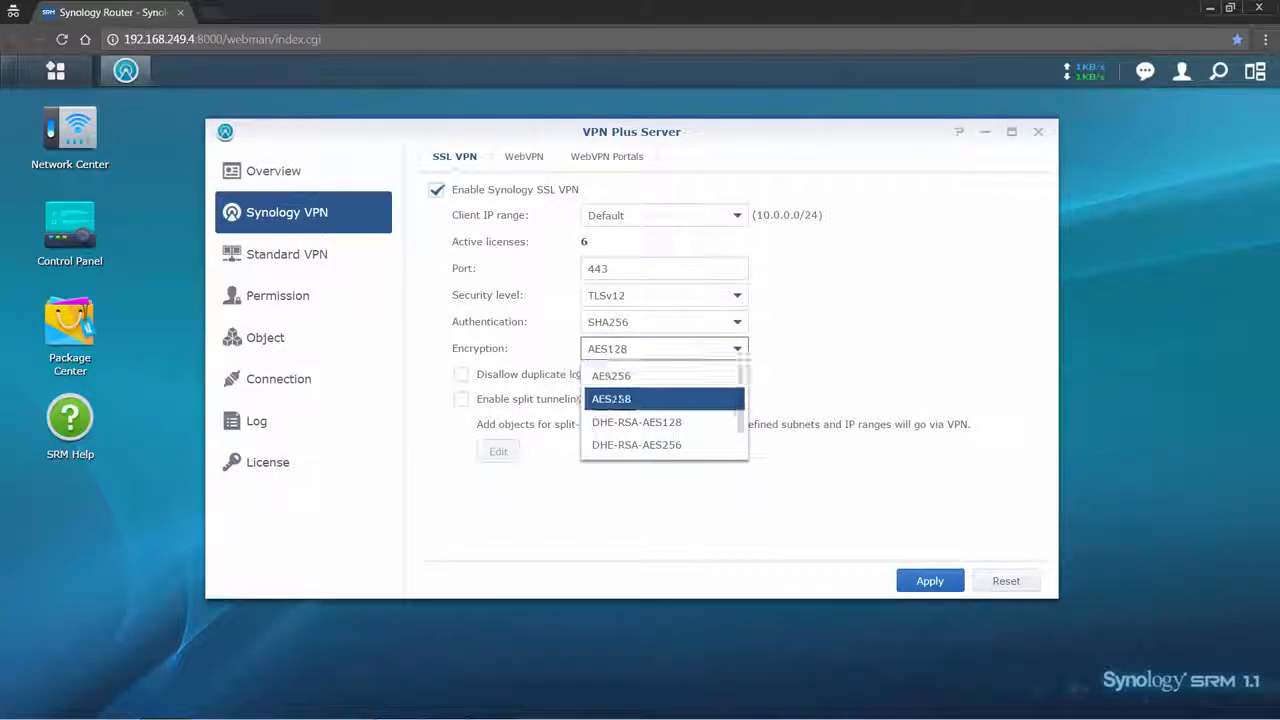
left_click(692, 393)
left_click(930, 581)
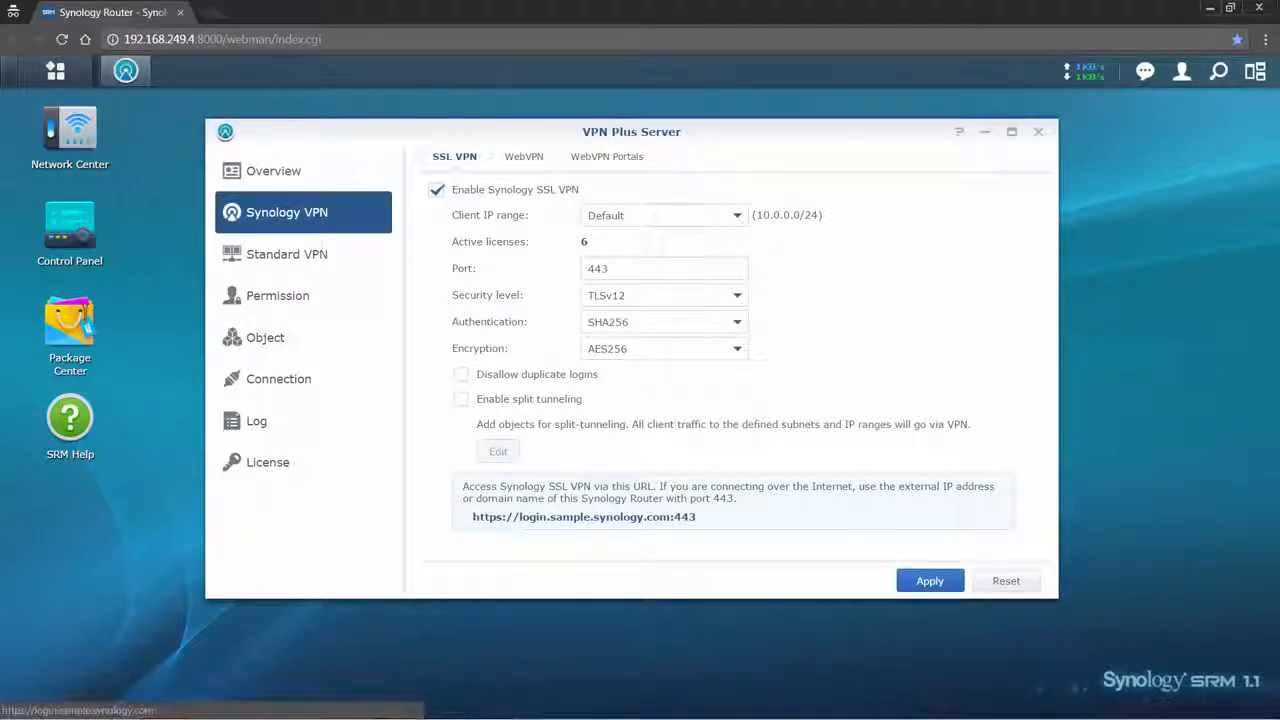
Open the SSL VPN access URL and download the Synology SSL VPN Client for Windows from the portal
left_click(583, 516)
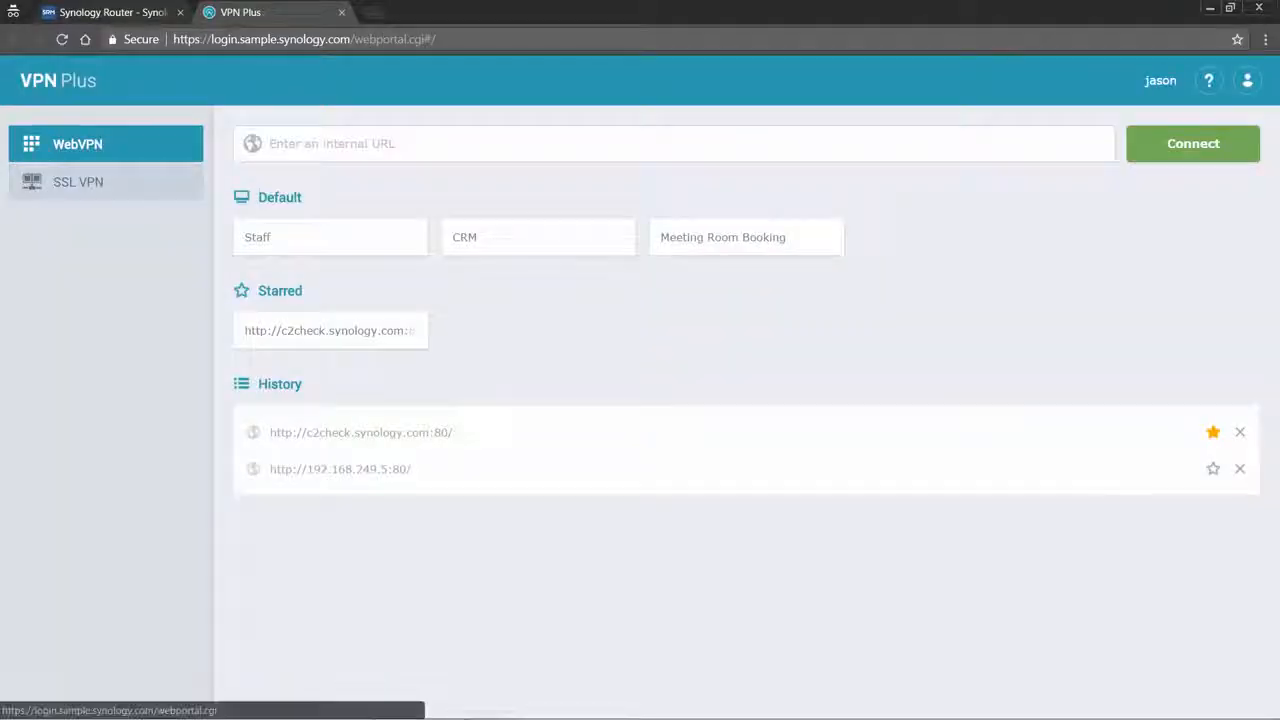
left_click(165, 180)
left_click(706, 316)
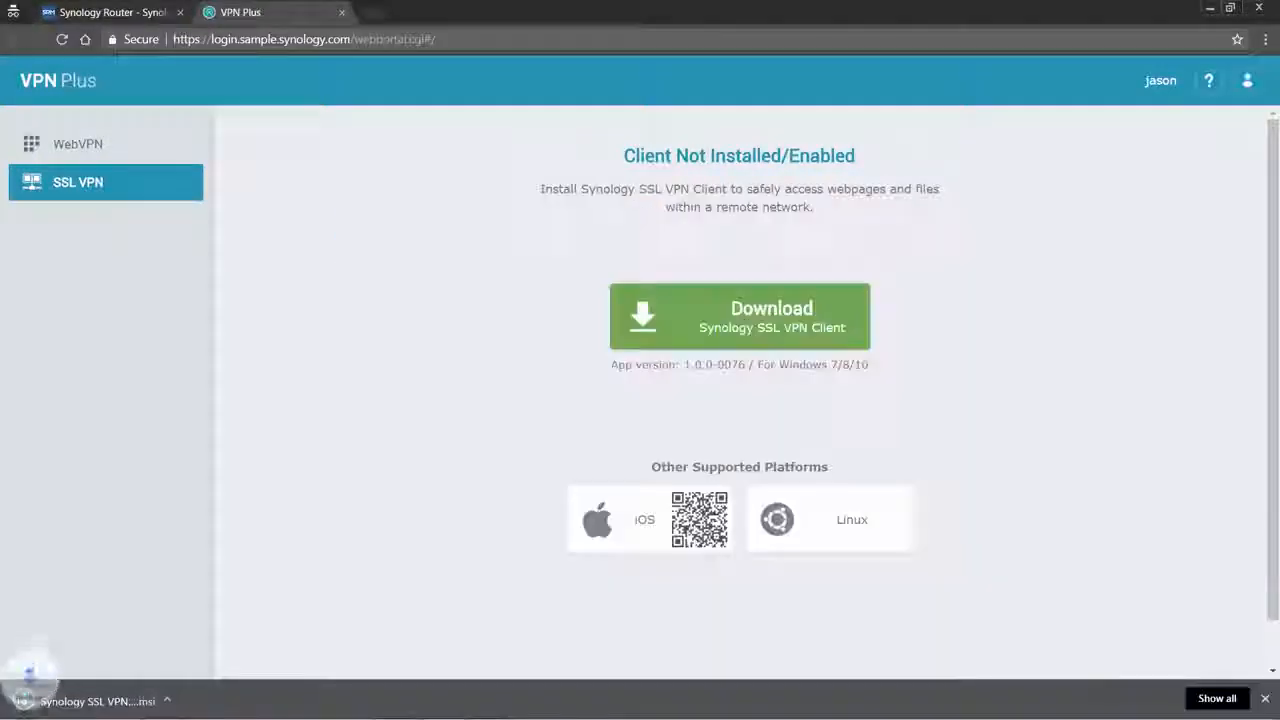
Install the Synology SSL VPN Client, accepting the license agreement, and finish the setup wizard
left_click(726, 497)
key("alt+a")
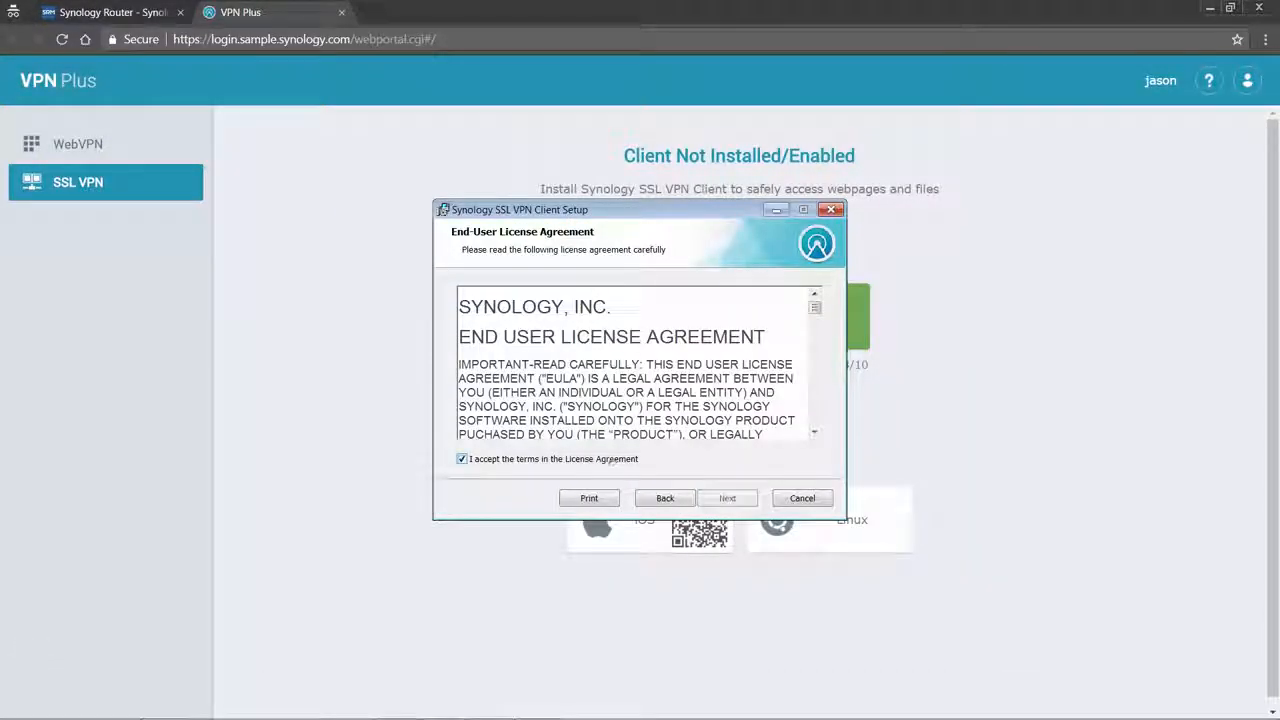
left_click(727, 497)
left_click(714, 498)
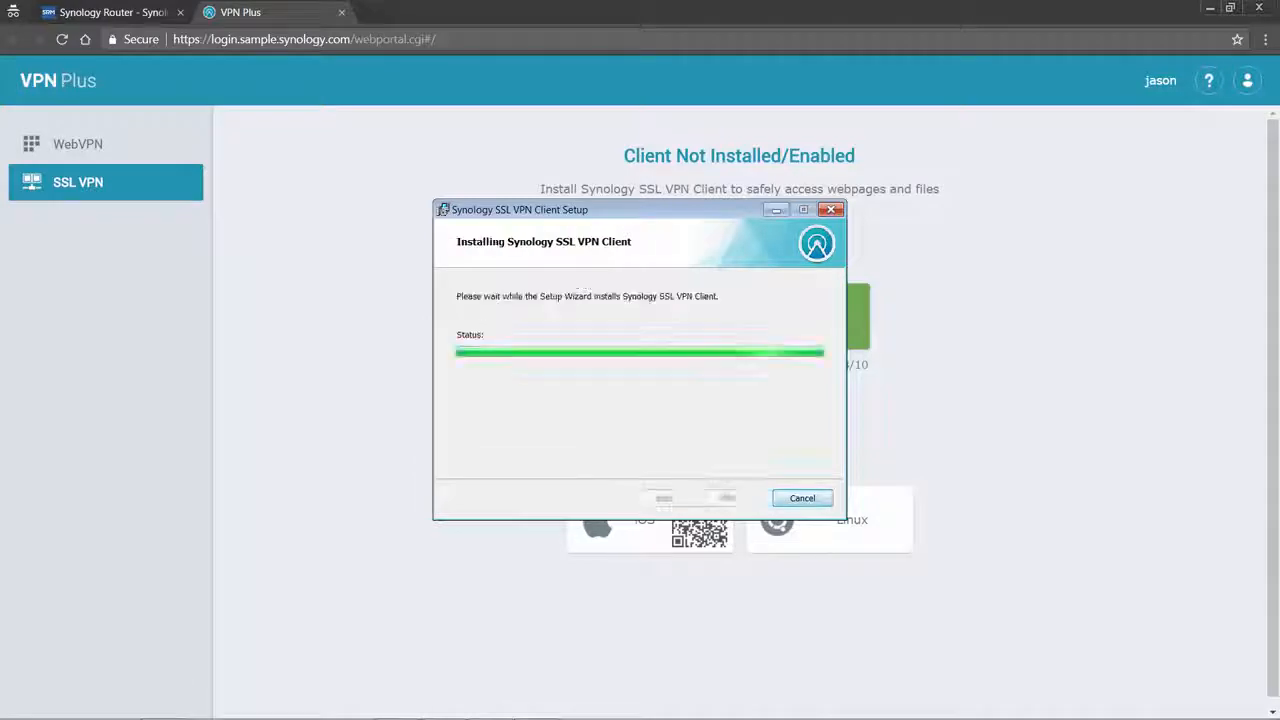
left_click(726, 497)
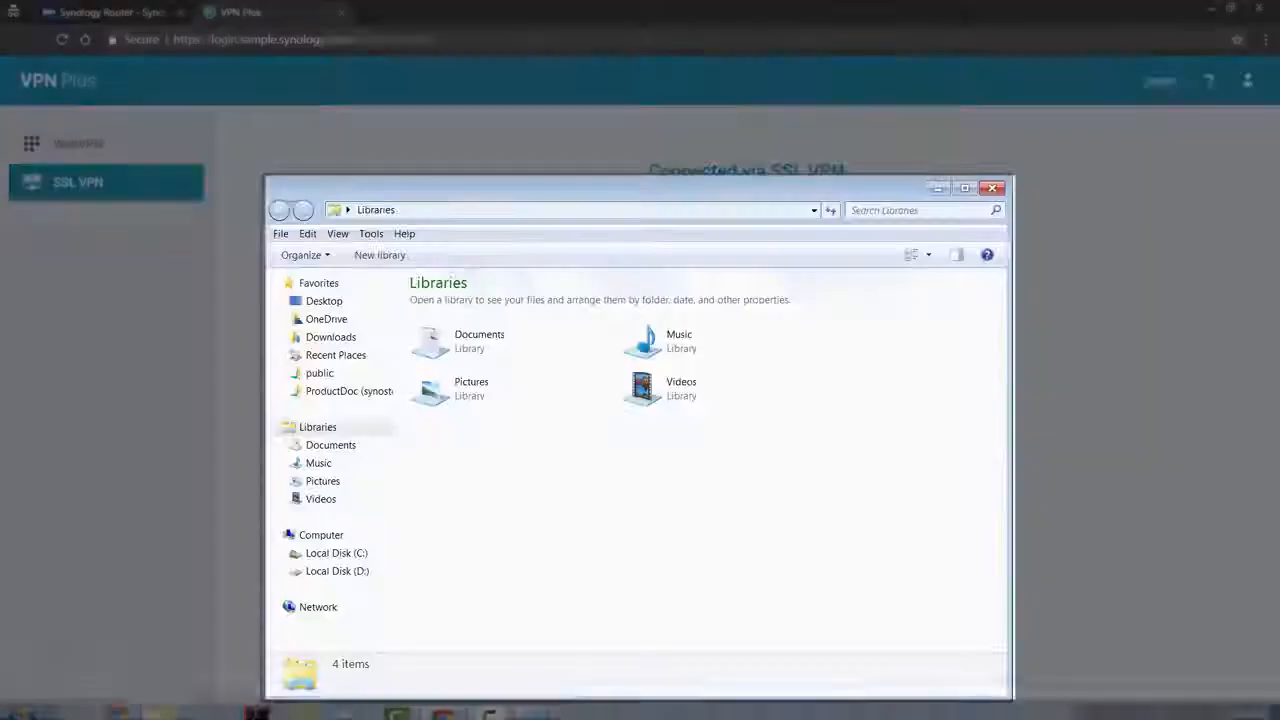
Switch to Windows Explorer and open the network location \\192.168.2.1 over the SSL VPN connection
type("\\\\192.168.2.1")
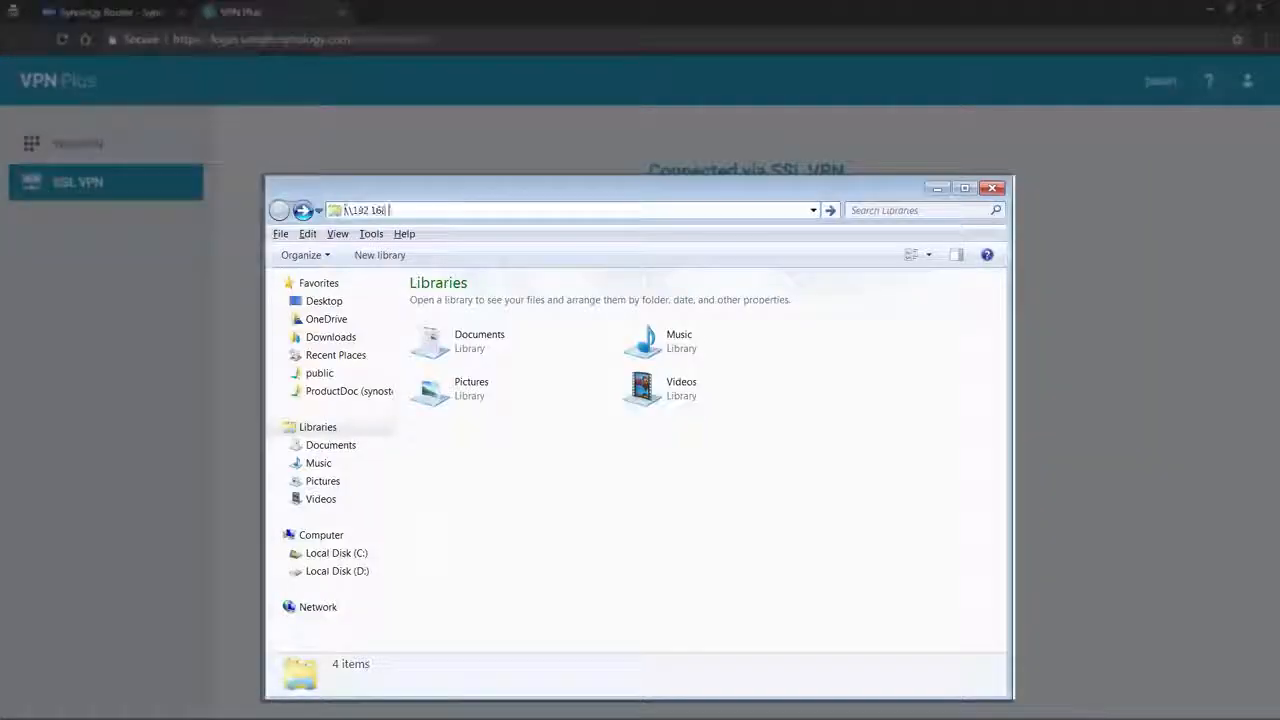
key("Return")
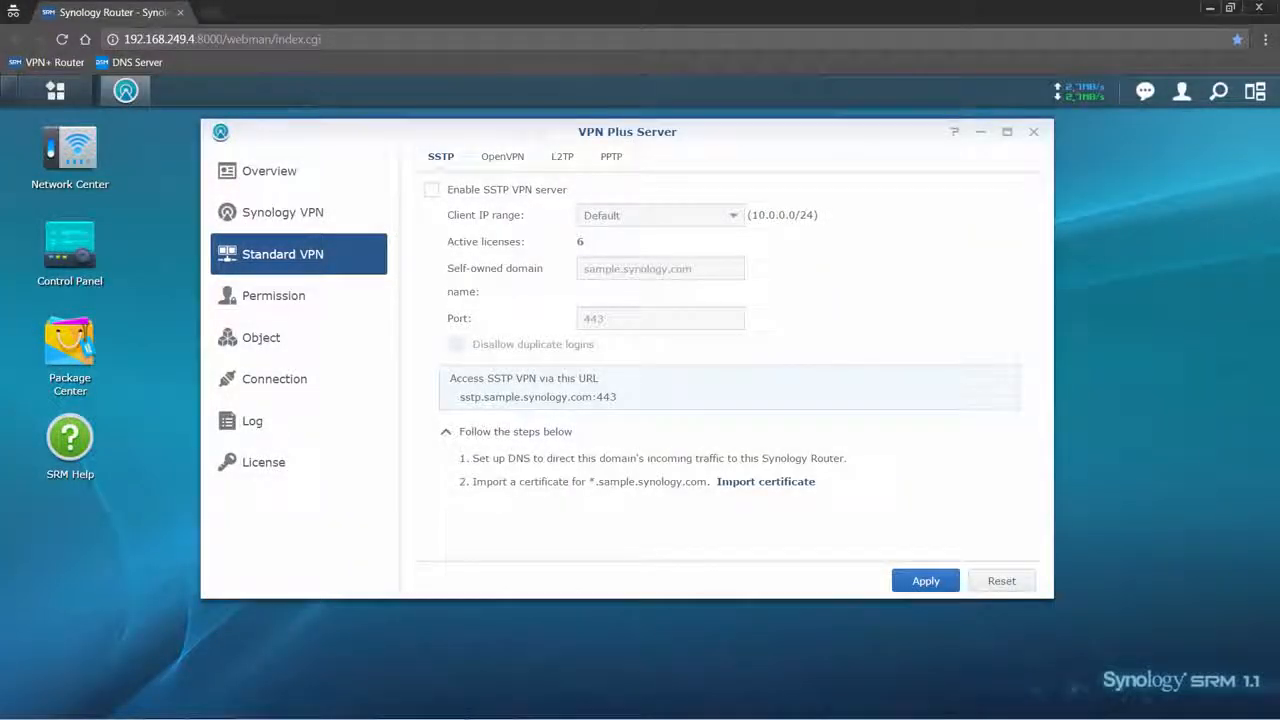
Review the VPN network traffic overview and the connection history in VPN Plus Server
left_click(269, 171)
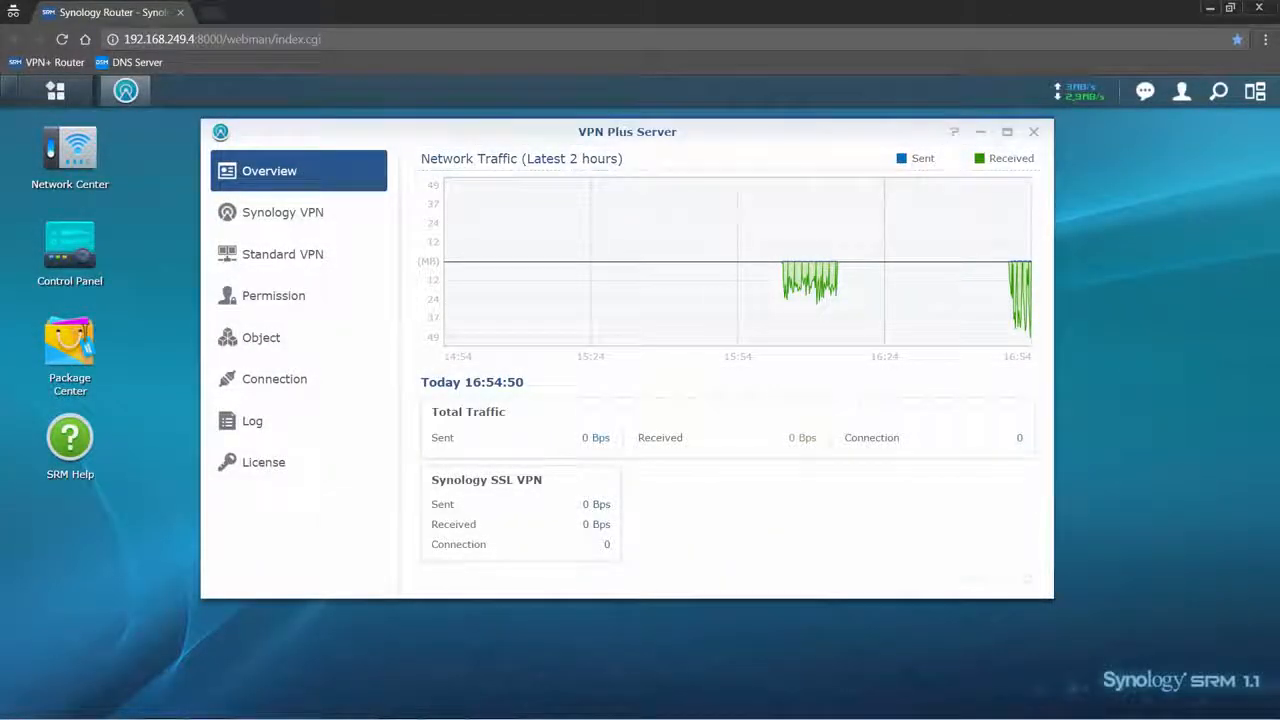
left_click(298, 379)
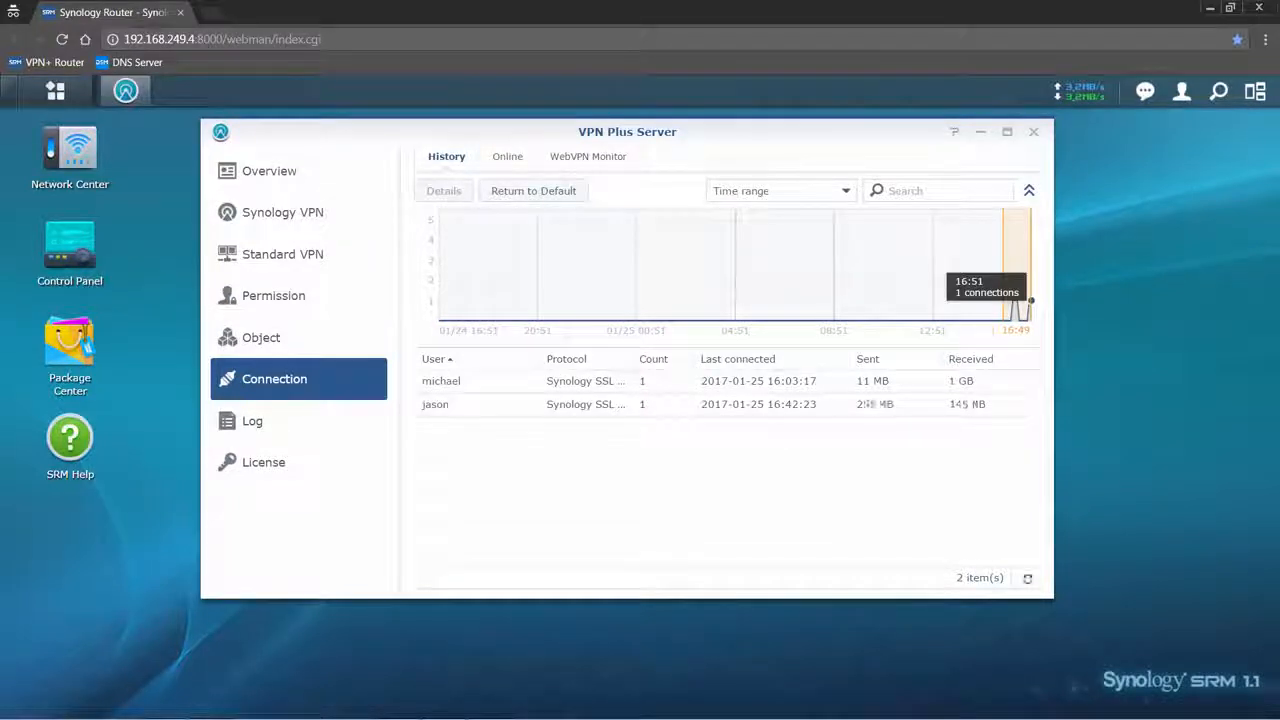
Disconnect the user's online Synology SSL VPN session and confirm the disconnection
left_click(503, 156)
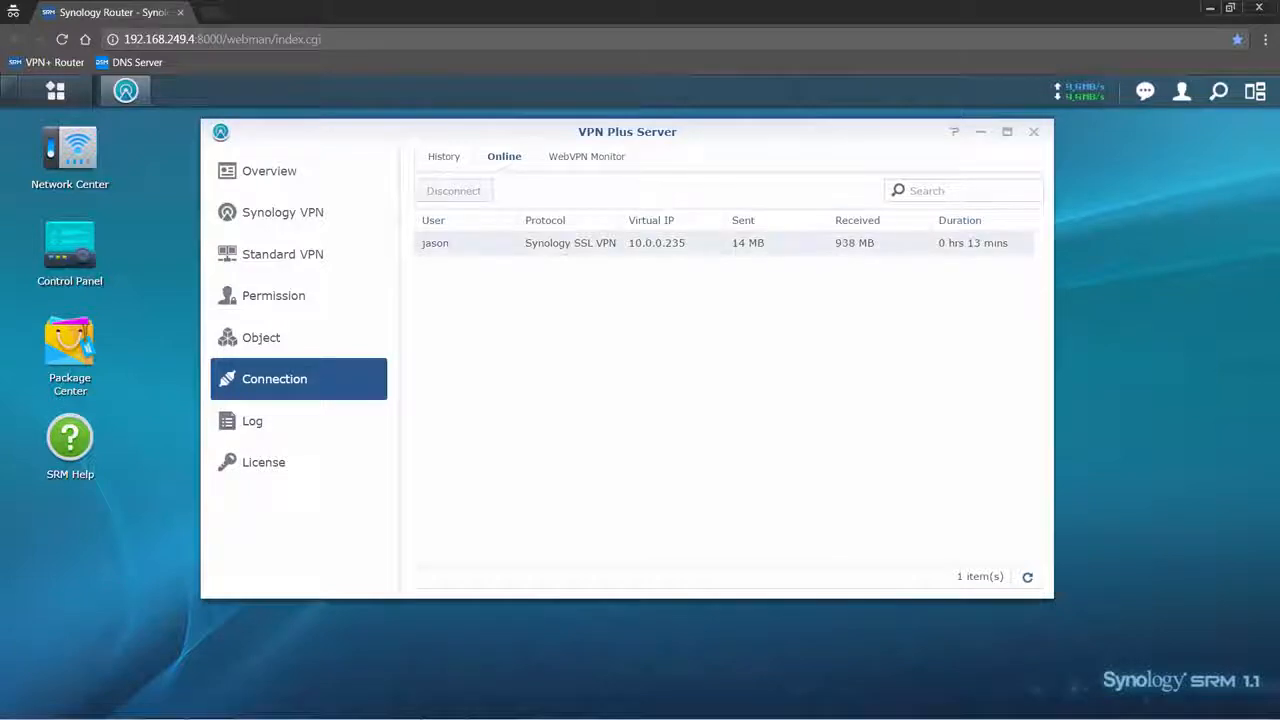
left_click(560, 244)
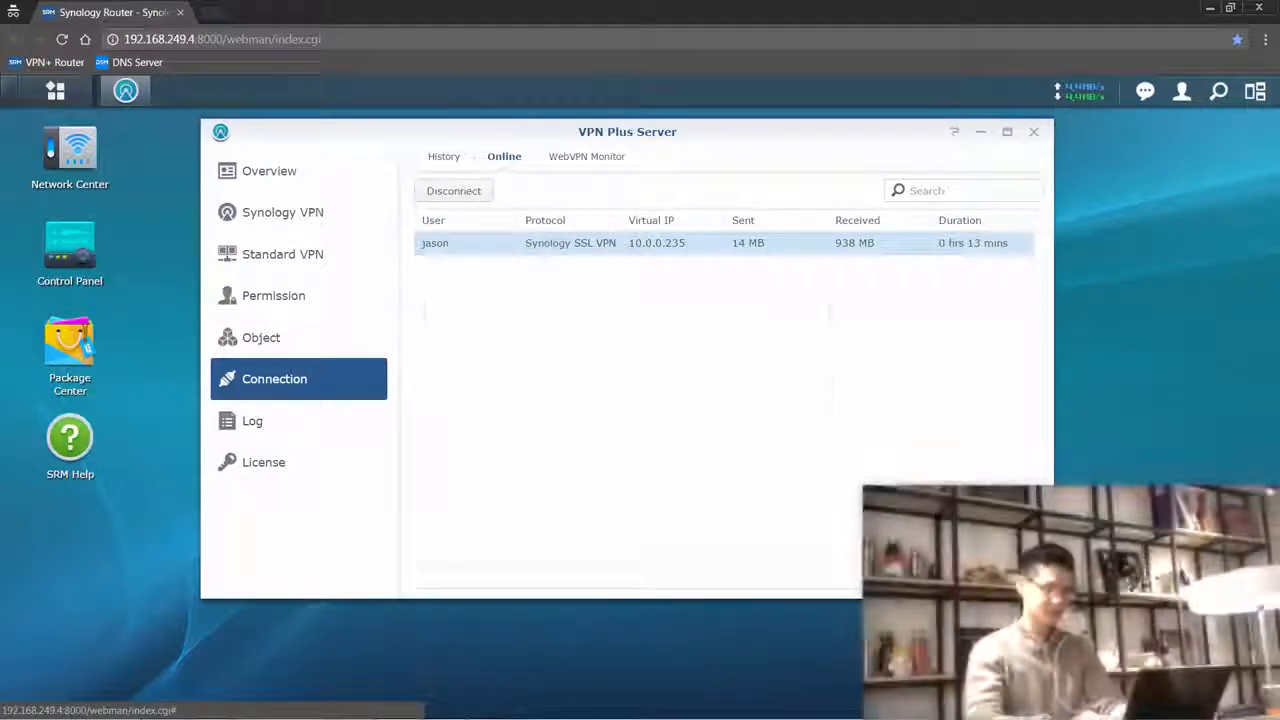
left_click(454, 191)
key("Return")
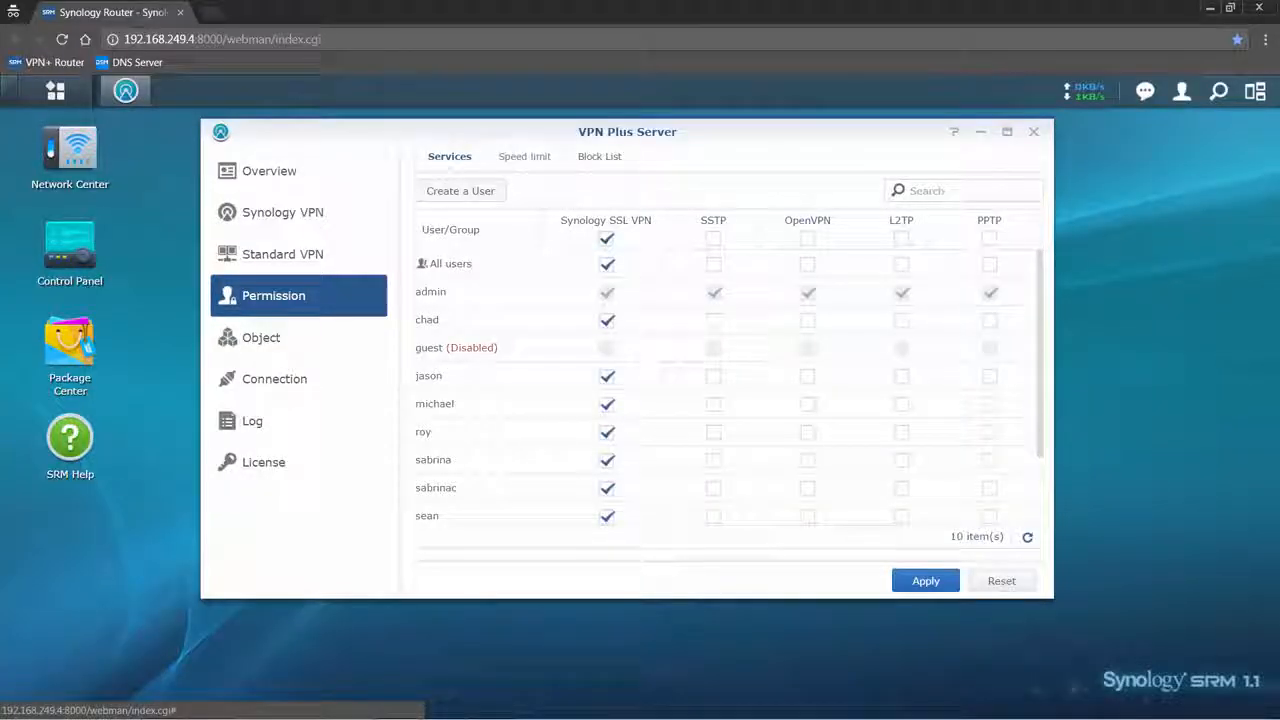
View the speed limit policies and the block list in the VPN permission settings
left_click(524, 156)
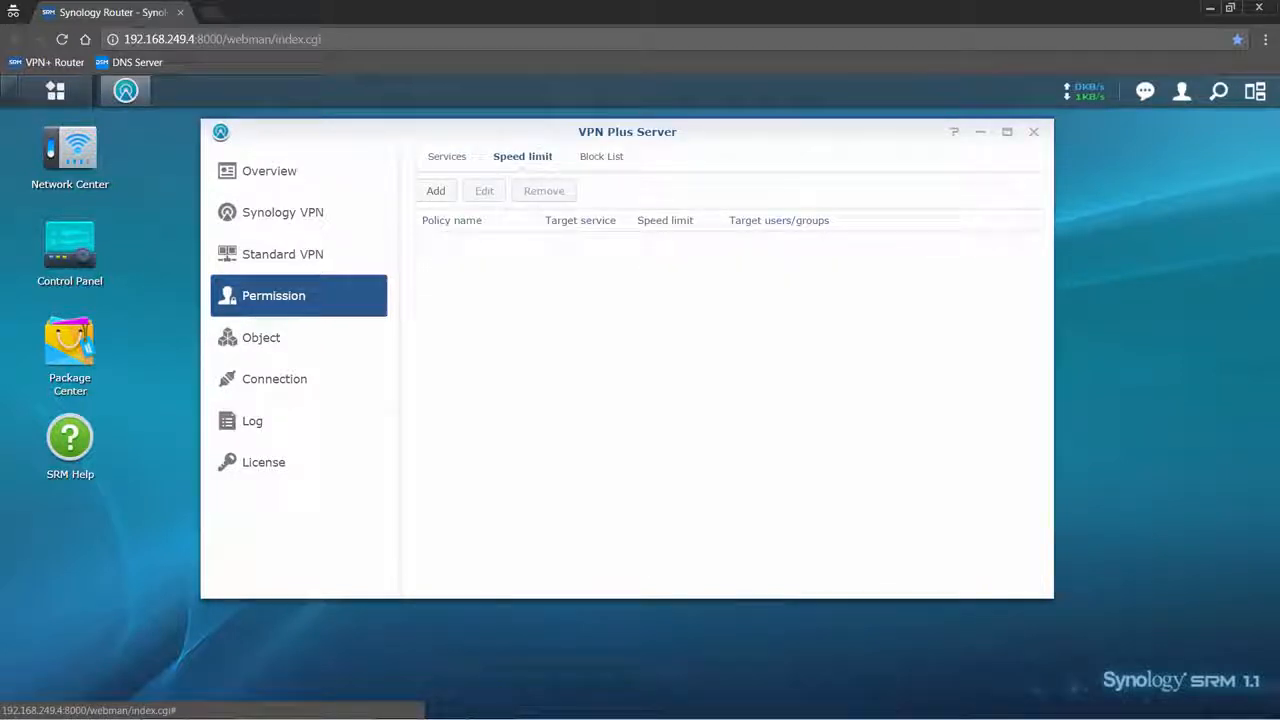
left_click(592, 157)
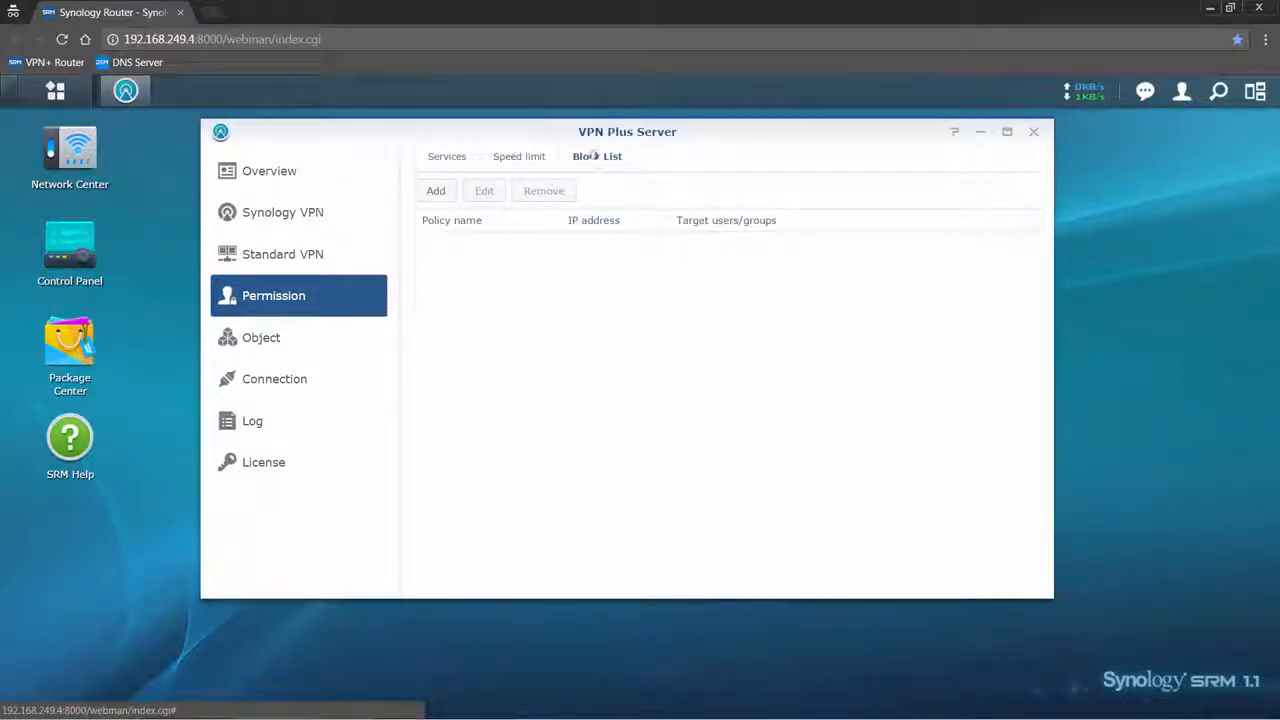